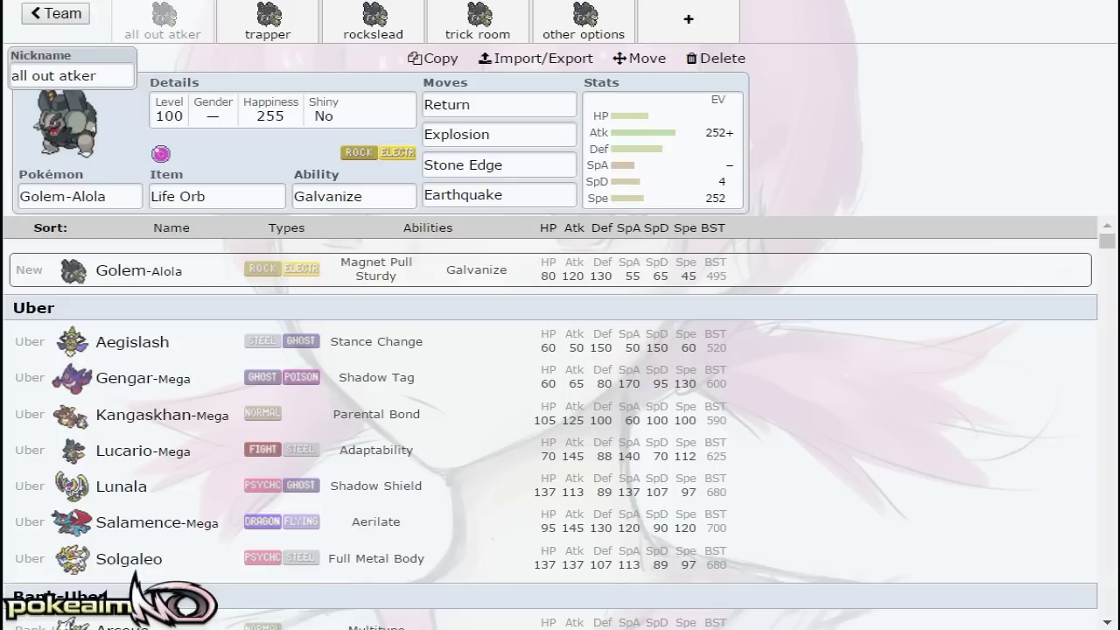
Examine the all out atker set's Golem-Alola species entry, Return move, Life Orb item, Galvanize ability and EV spread
click(80, 195)
click(112, 195)
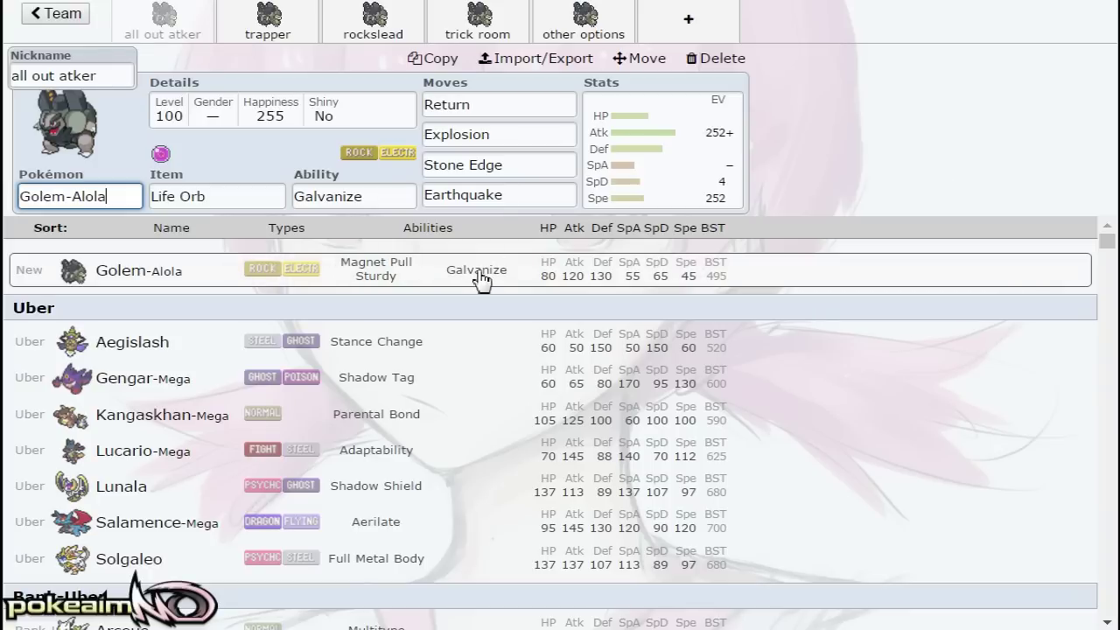
click(556, 106)
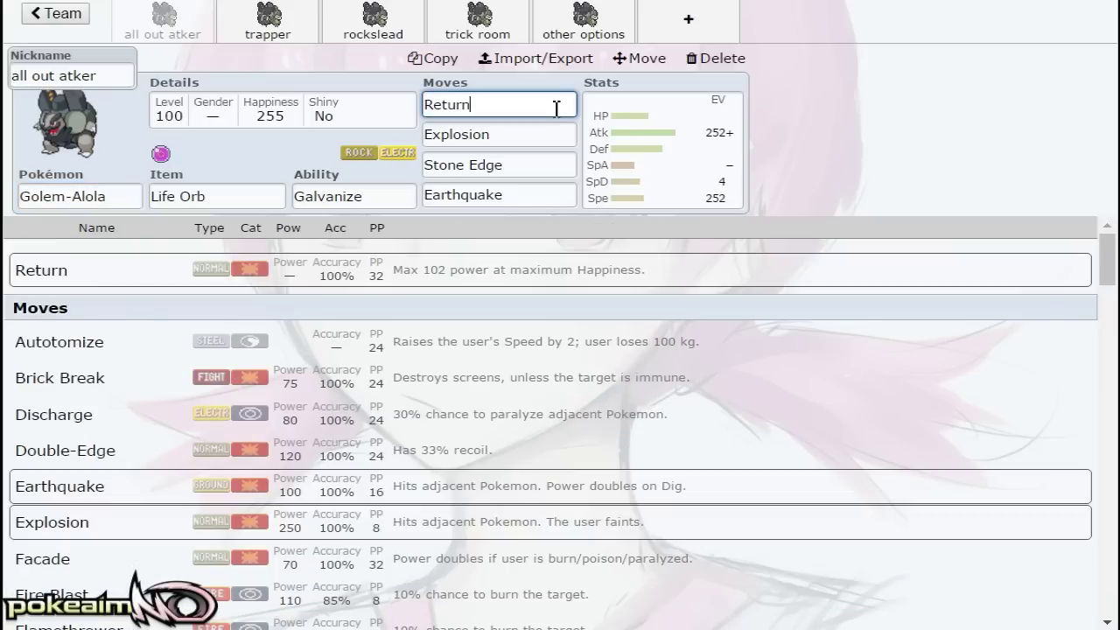
key(Tab)
click(545, 112)
key(Tab)
click(522, 107)
click(132, 194)
key(Tab)
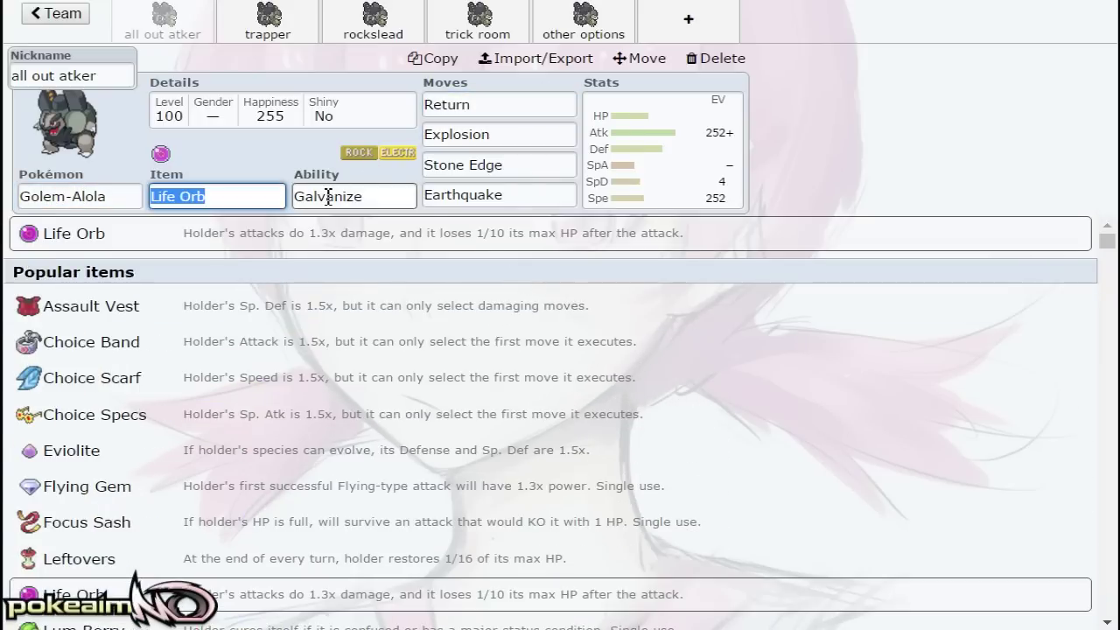
click(330, 195)
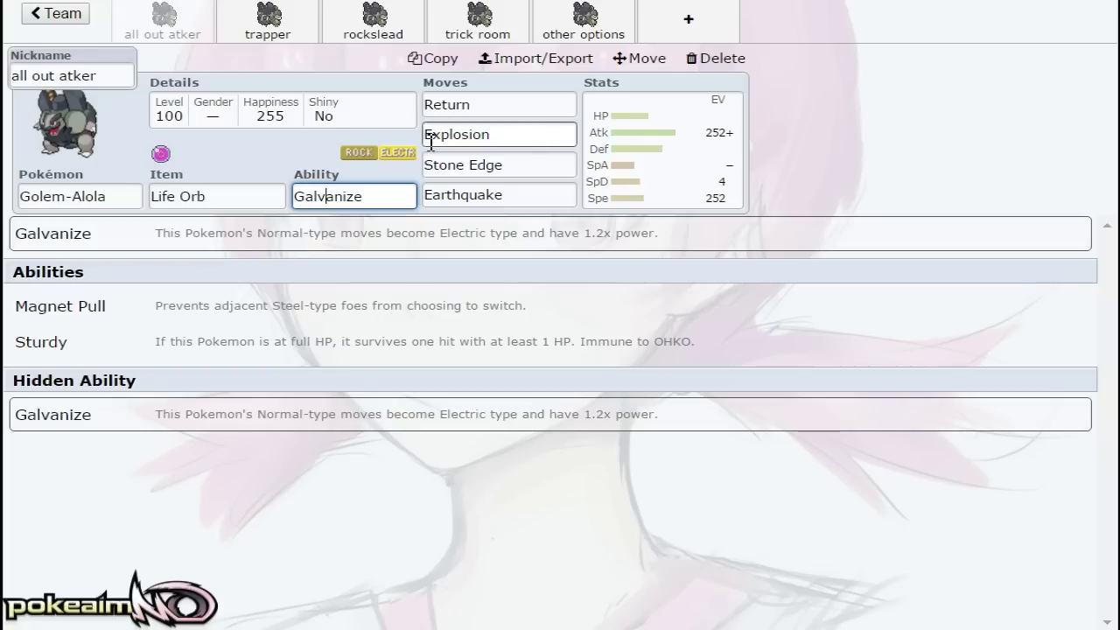
click(620, 145)
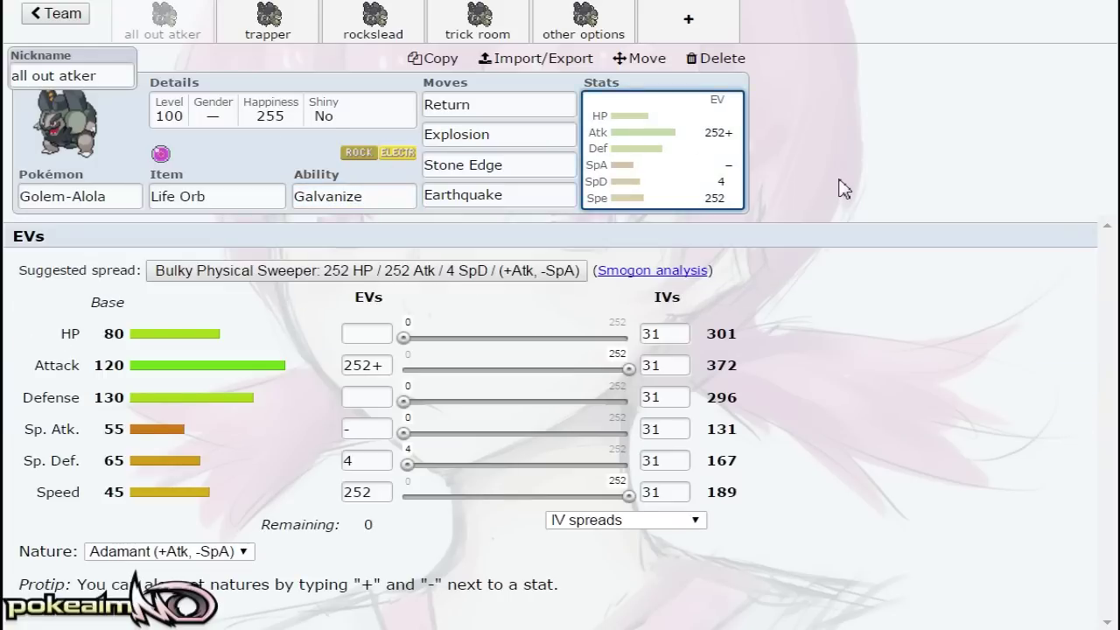
Change the held item of the all out atker Golem-Alola to Choice Band
click(260, 194)
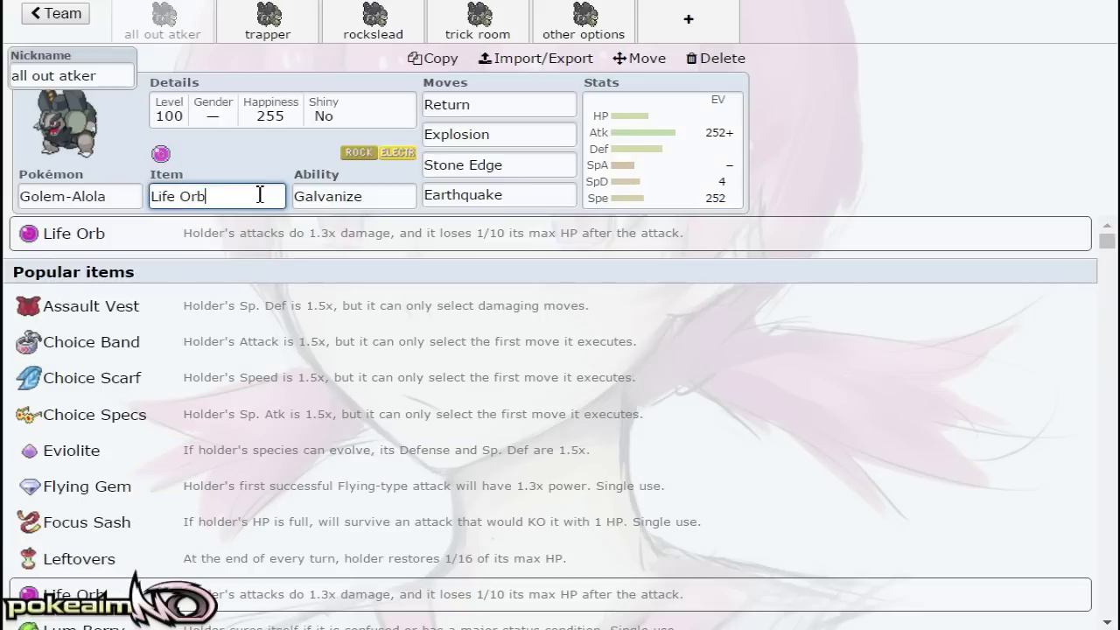
double_click(260, 194)
key(ctrl+a)
text(choi)
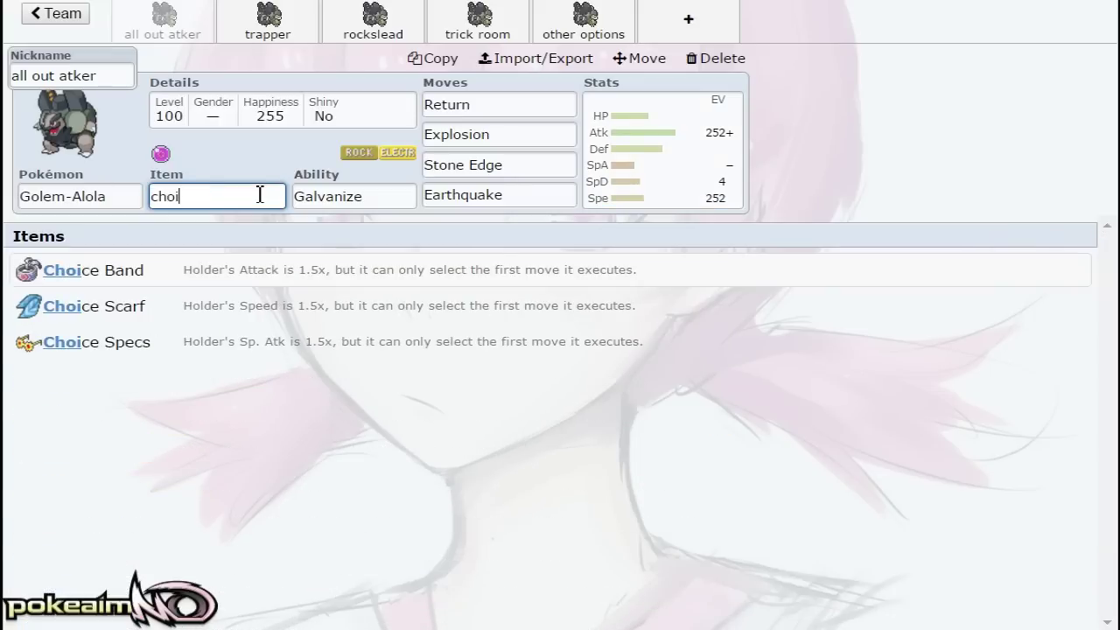
click(262, 273)
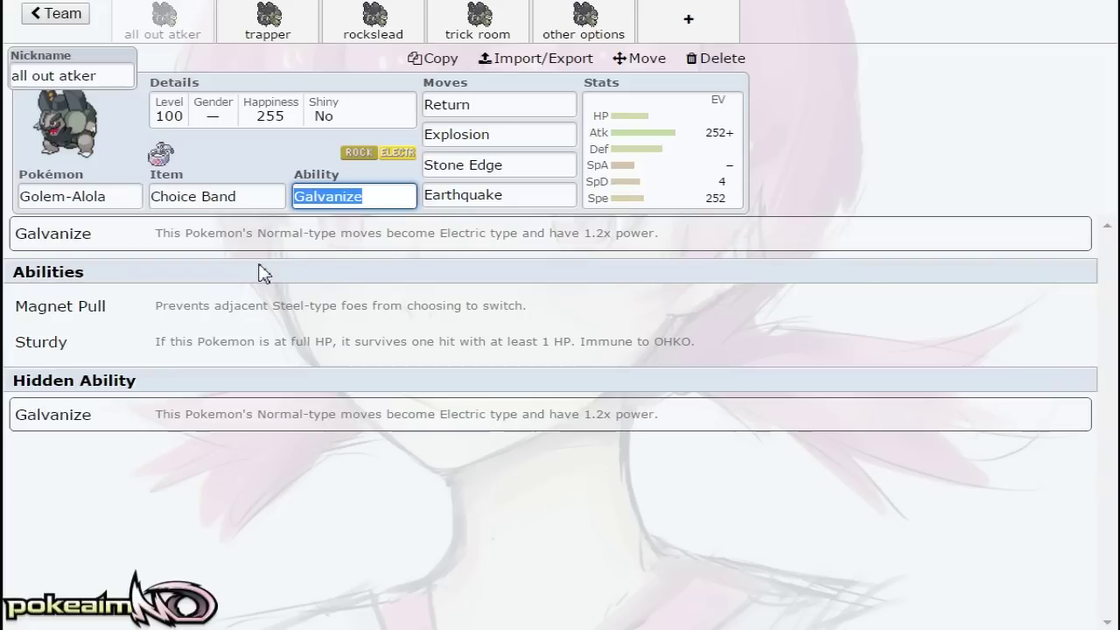
Set Golem-Alola's held item back to Life Orb
click(242, 201)
text(lif)
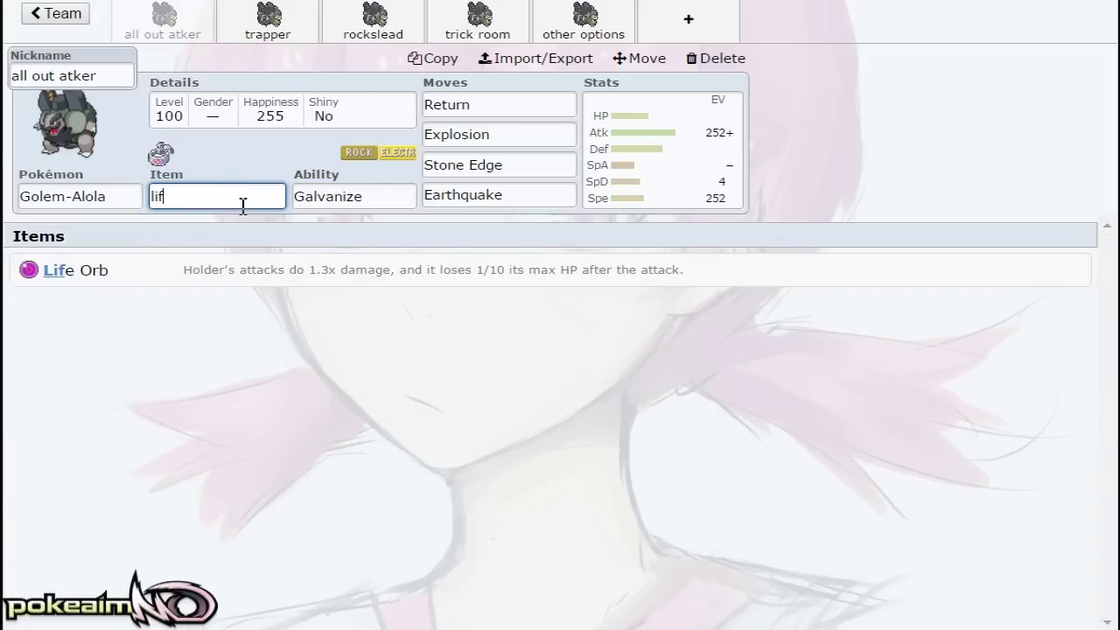
click(267, 271)
Compare the EV spread with the descriptions of Return, Explosion and Life Orb in the all out atker set
click(698, 167)
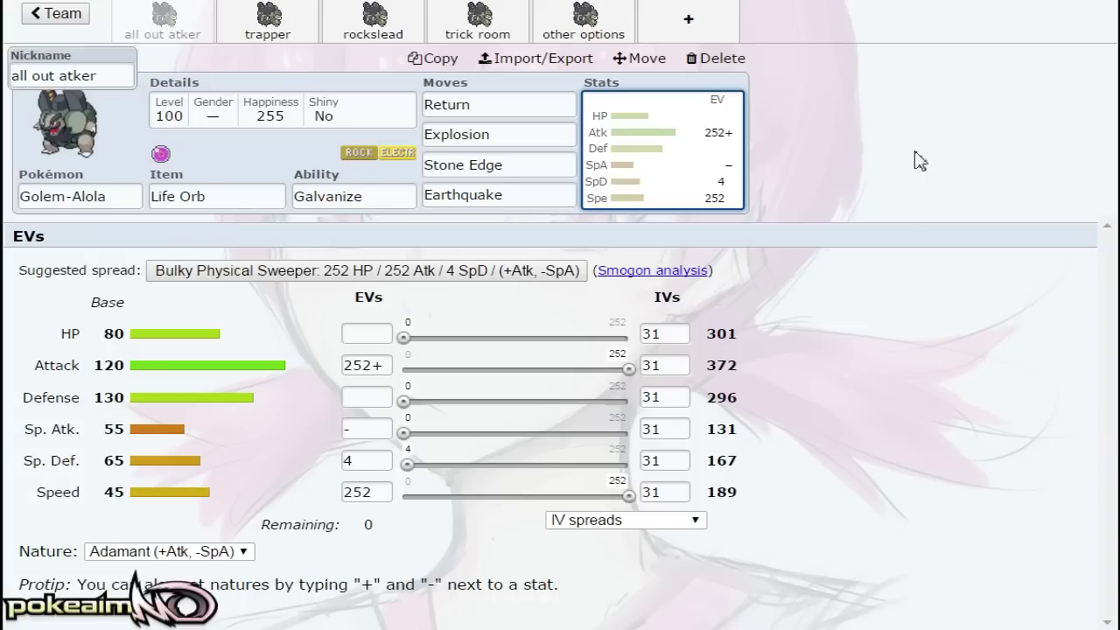
click(476, 104)
click(676, 127)
click(473, 104)
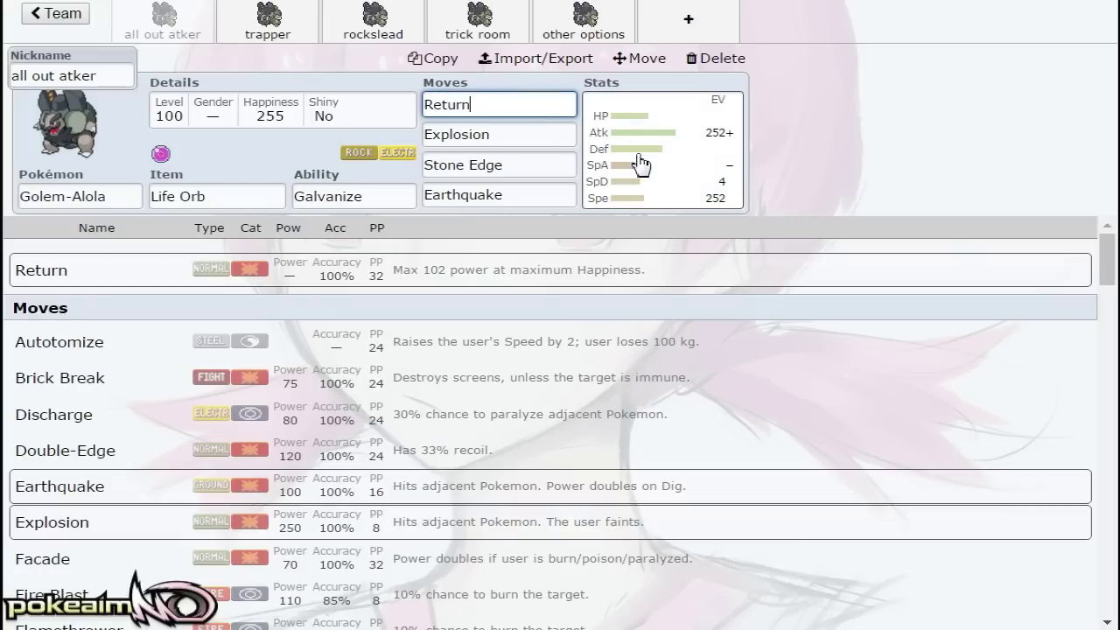
click(258, 194)
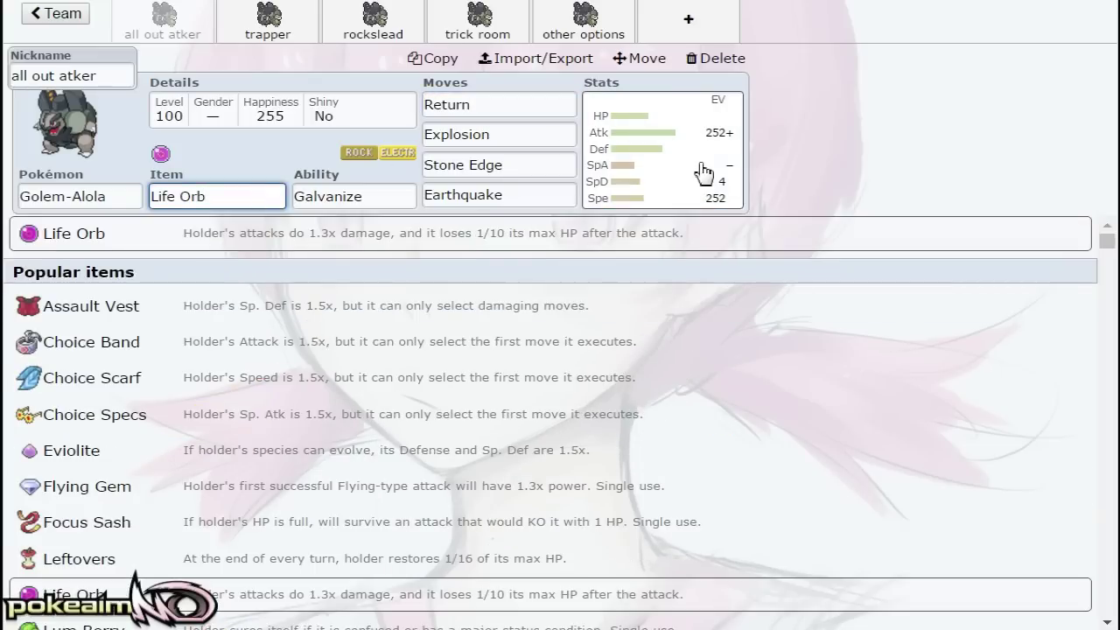
click(706, 175)
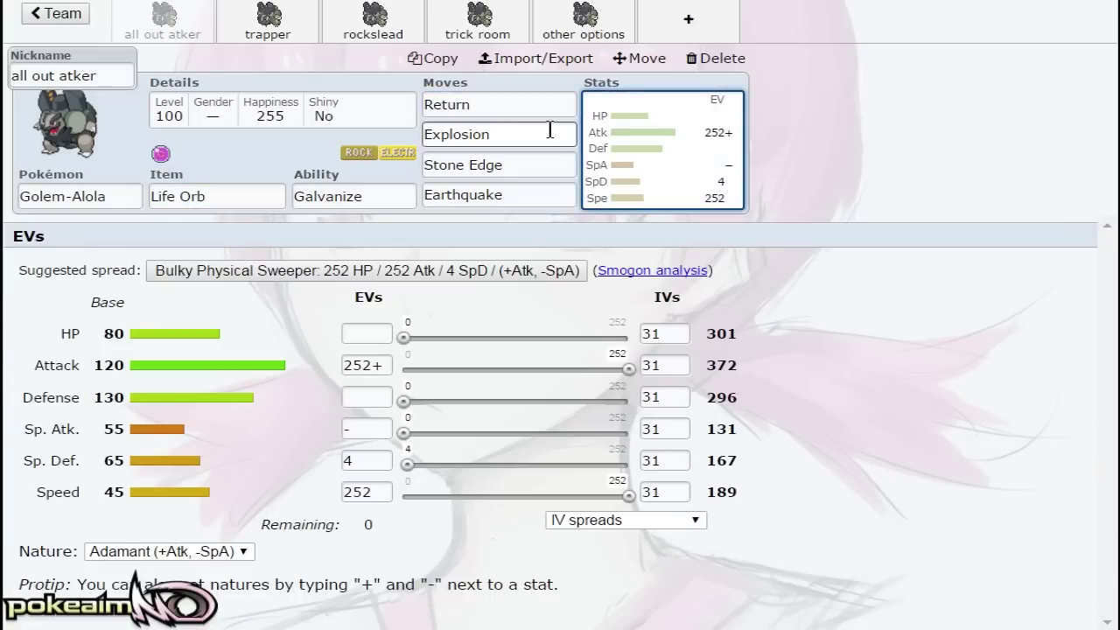
click(549, 130)
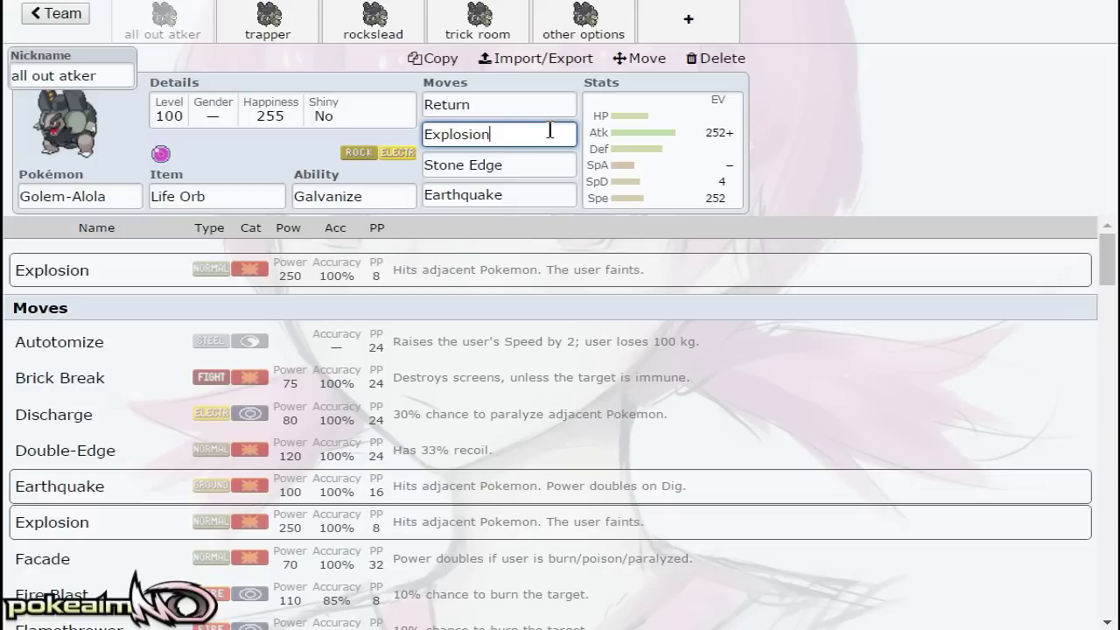
click(688, 136)
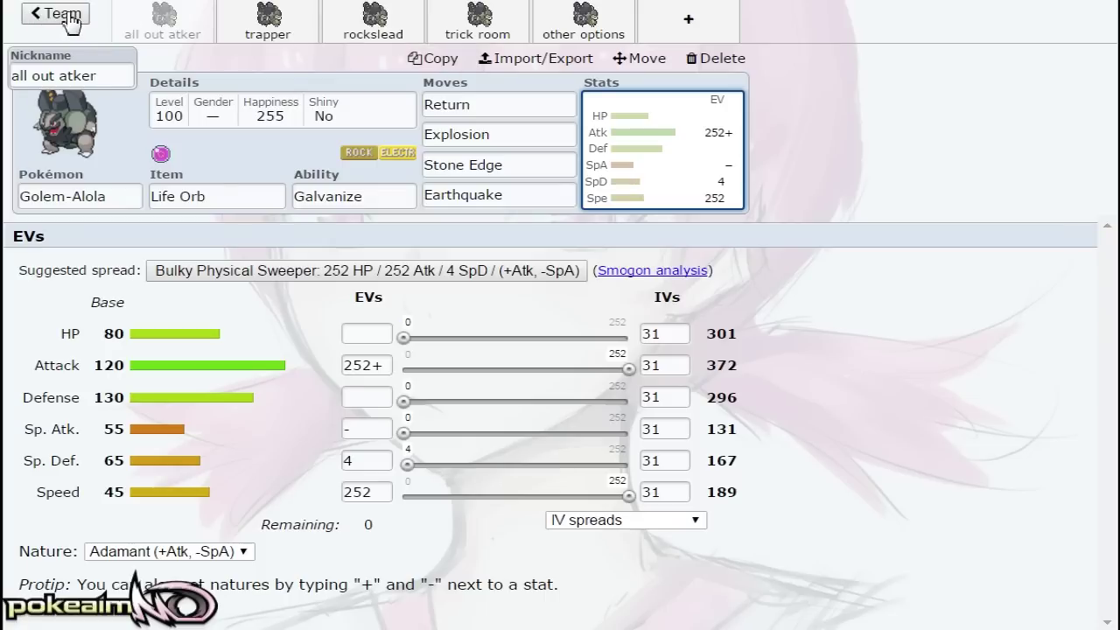
Add a new Pokémon to the team and choose Glalie-Mega as its species
click(688, 19)
text(gla)
click(557, 346)
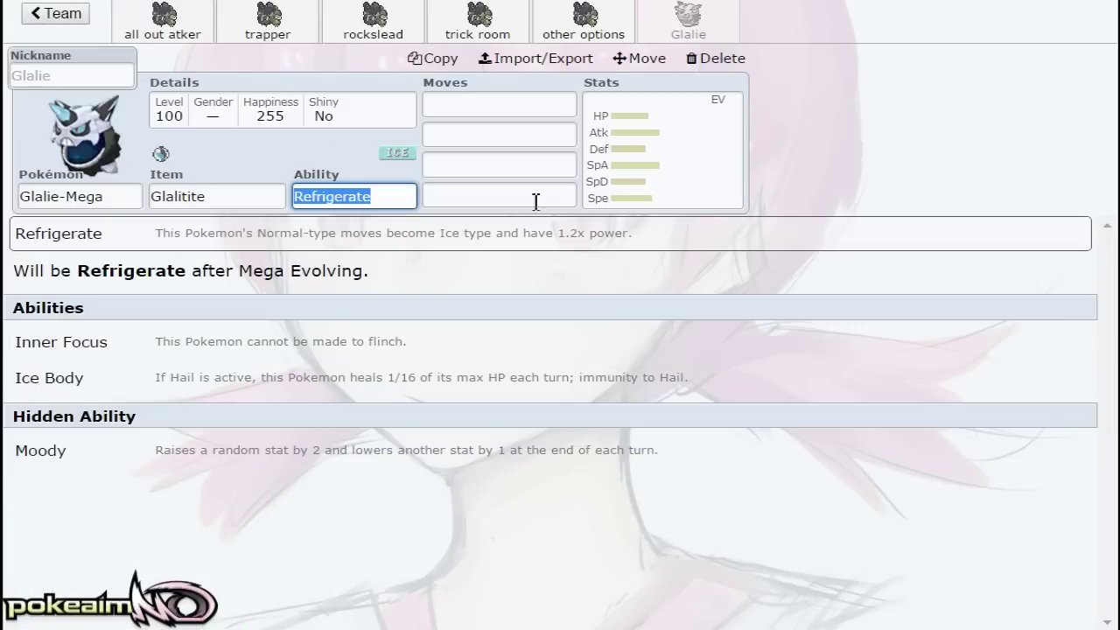
Delete the Glalie-Mega entry from the team and return to the all out atker set
click(744, 65)
click(153, 22)
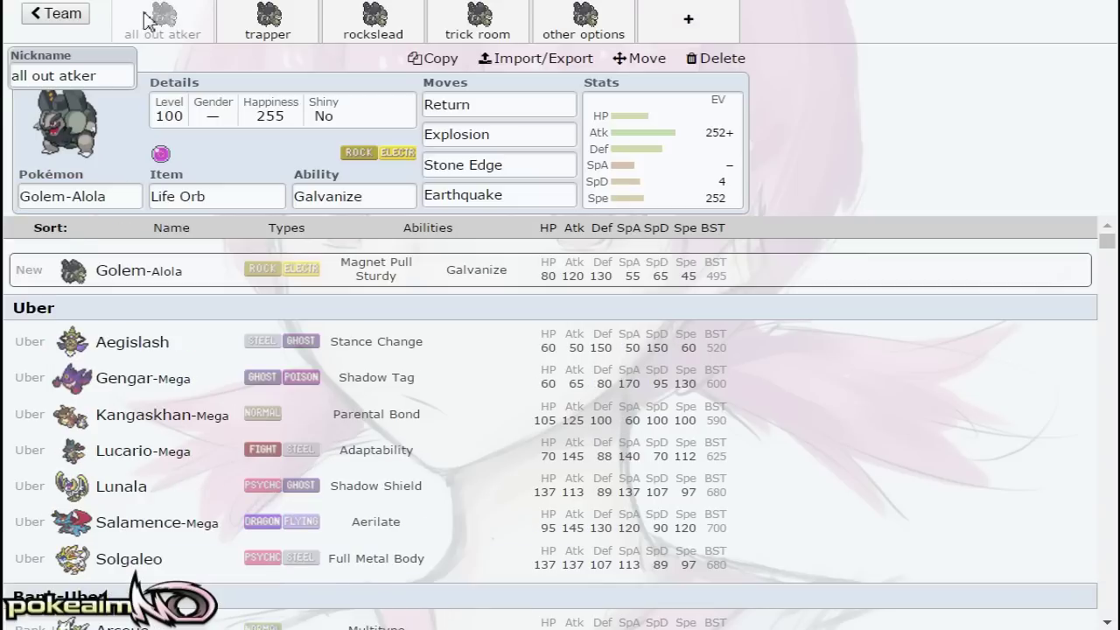
Examine the EV spread and the Stone Edge, Earthquake, Explosion and Return moves of the all out atker set
click(682, 145)
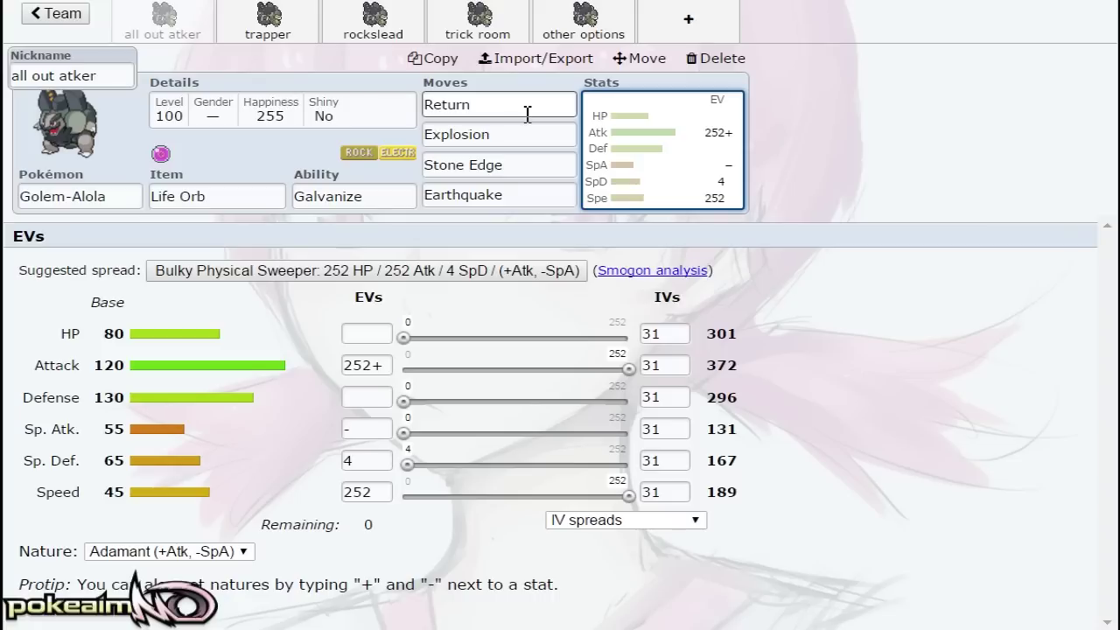
click(530, 177)
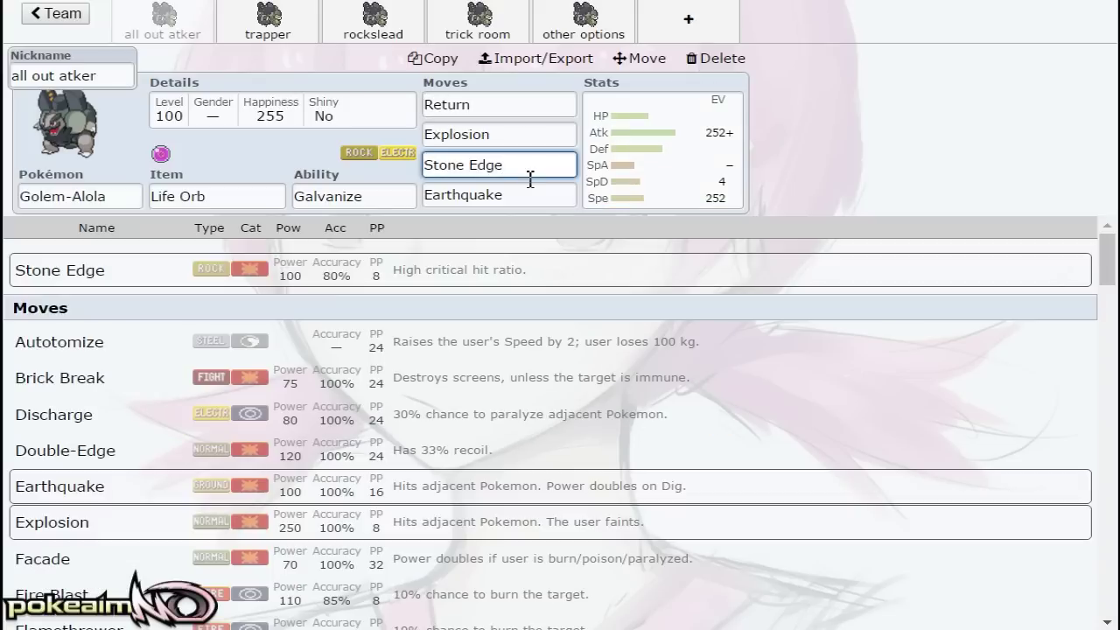
click(569, 194)
click(648, 179)
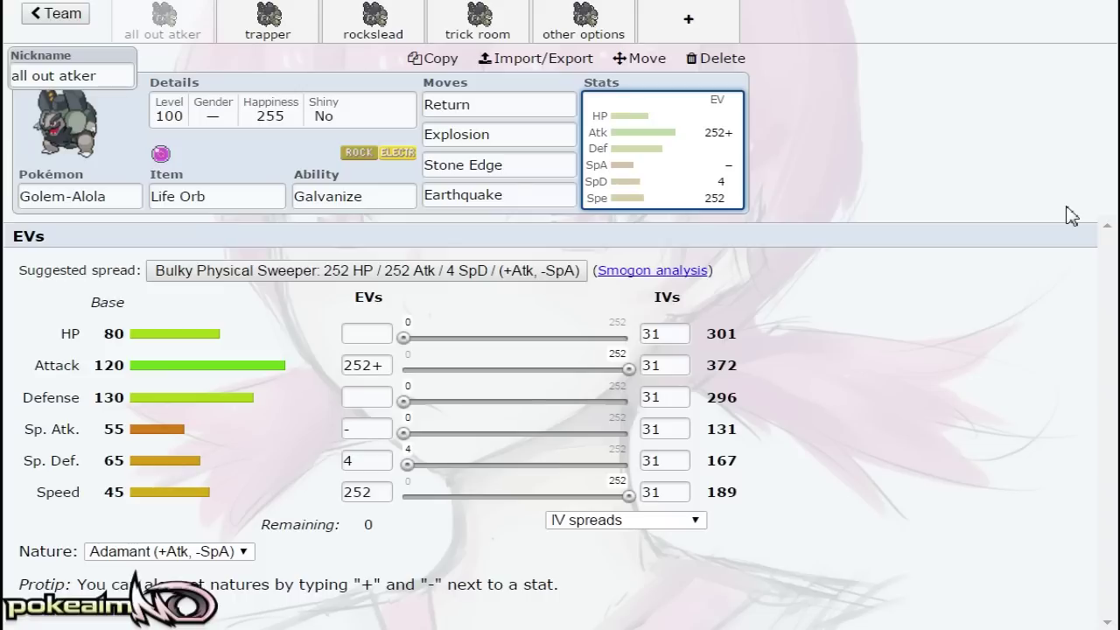
click(517, 164)
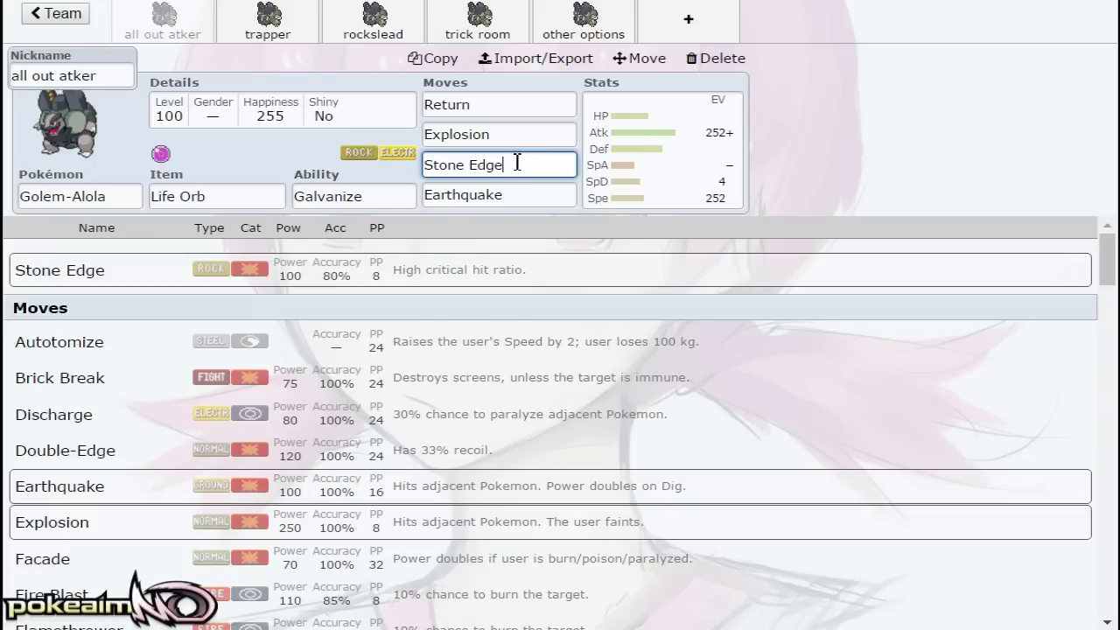
click(506, 134)
click(498, 107)
click(502, 134)
click(555, 163)
click(487, 199)
key(Tab)
click(522, 201)
click(668, 180)
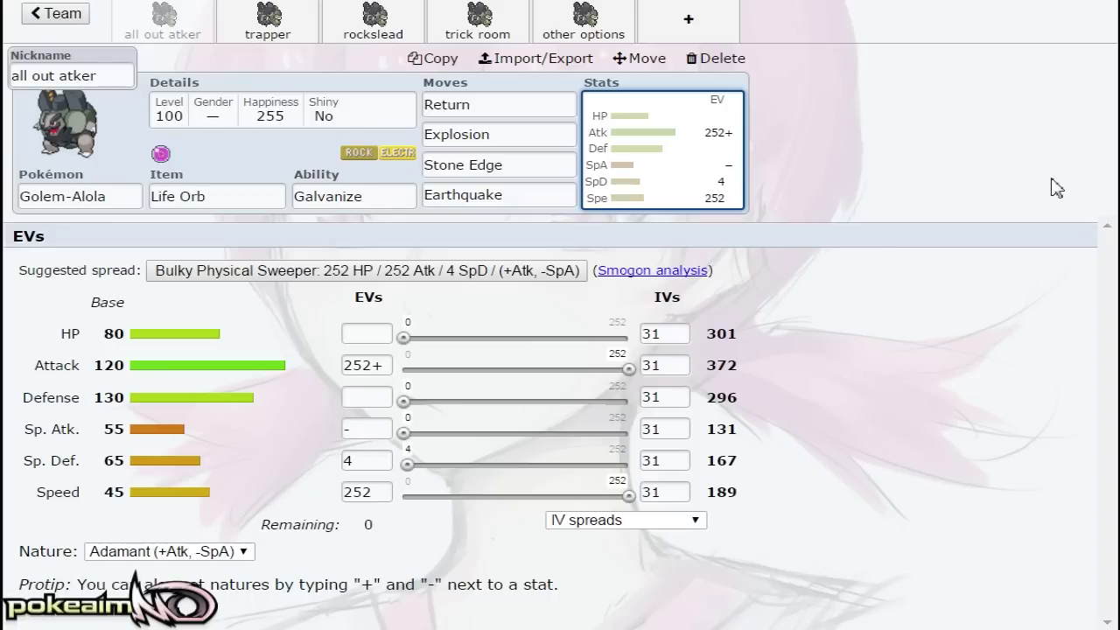
click(490, 105)
Switch the all out atker's nature to Jolly for comparison, and restore it to Adamant
click(694, 133)
click(203, 553)
key(j)
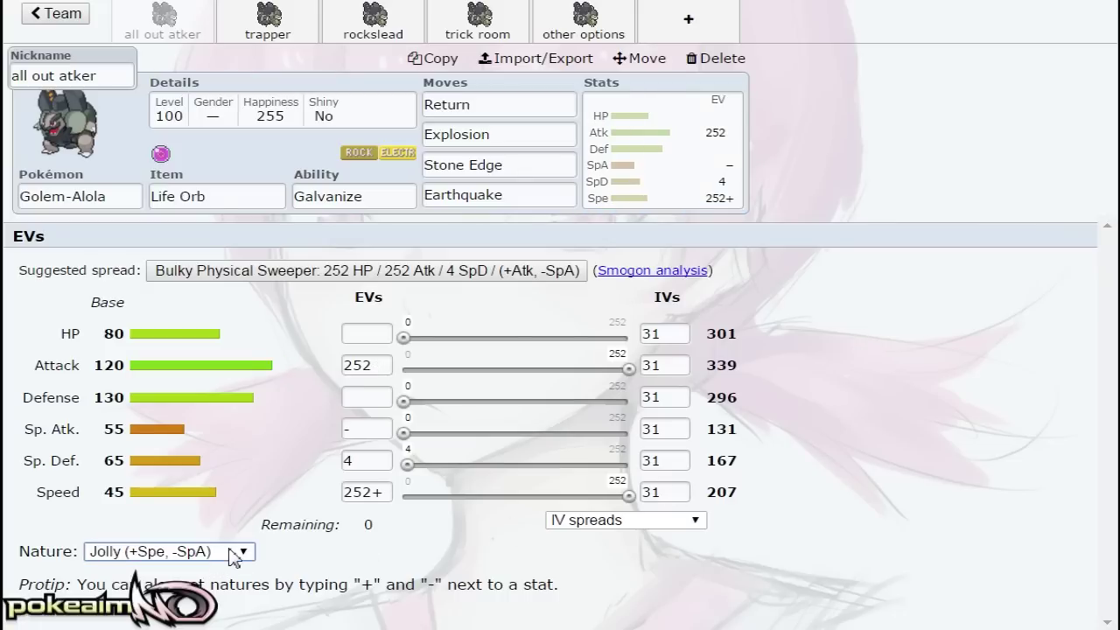
key(a)
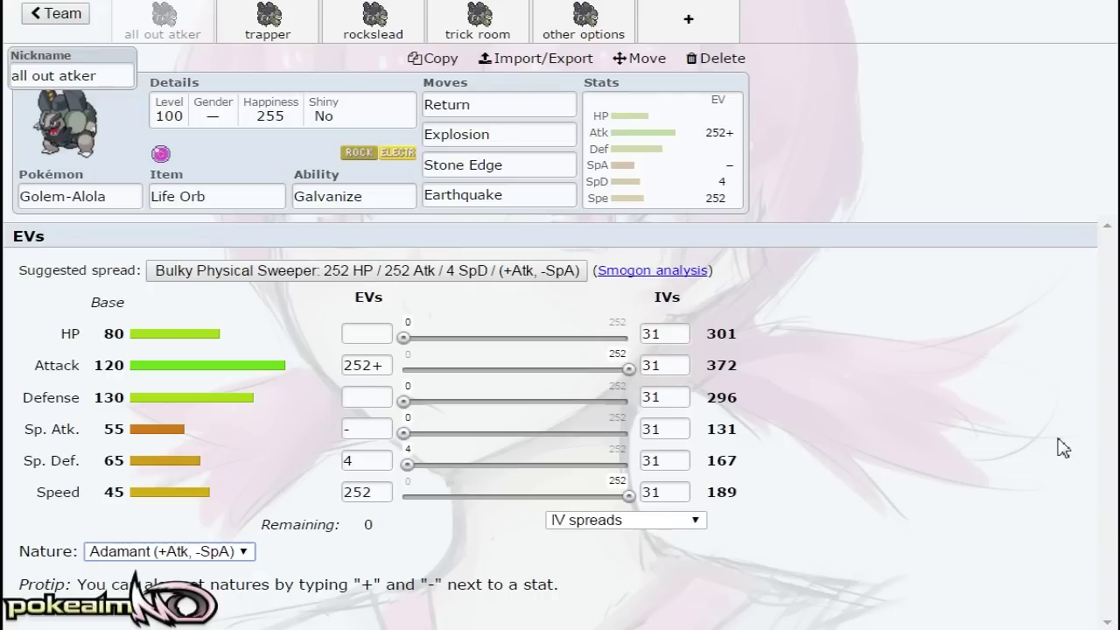
Replace the all out atker's held item with Choice Band
click(264, 196)
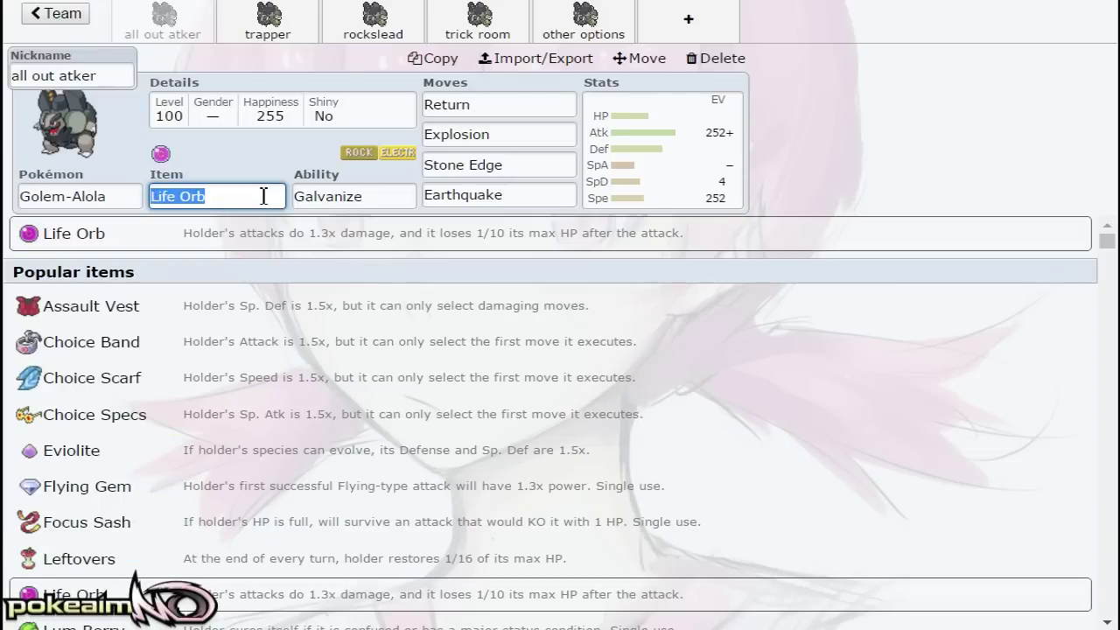
text(choi)
click(201, 273)
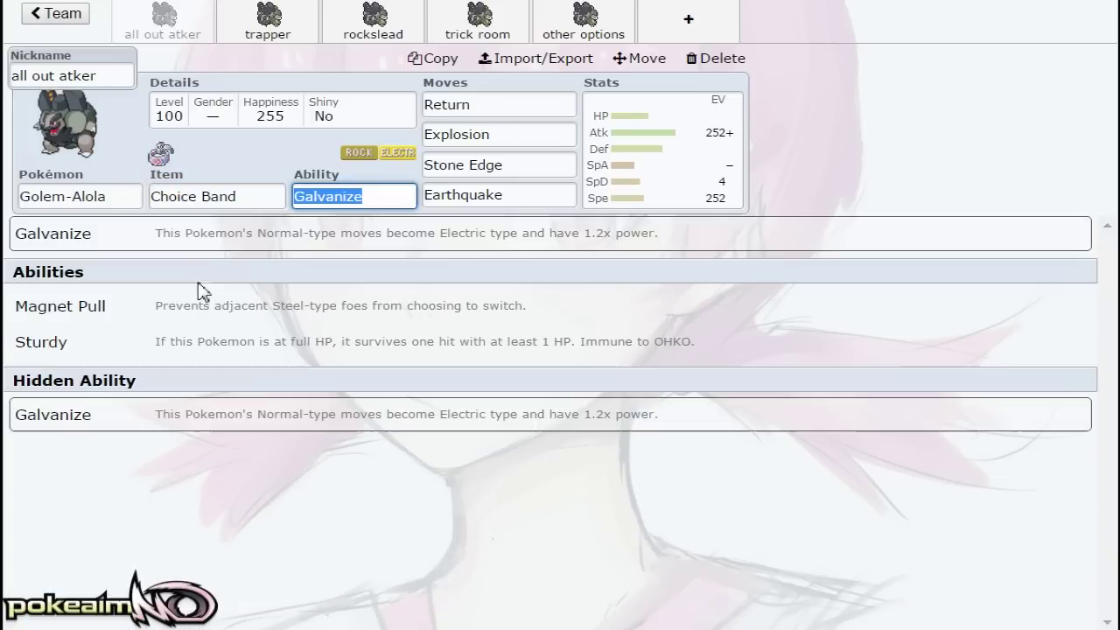
Restore Life Orb as the all out atker's held item
click(204, 197)
text(lif)
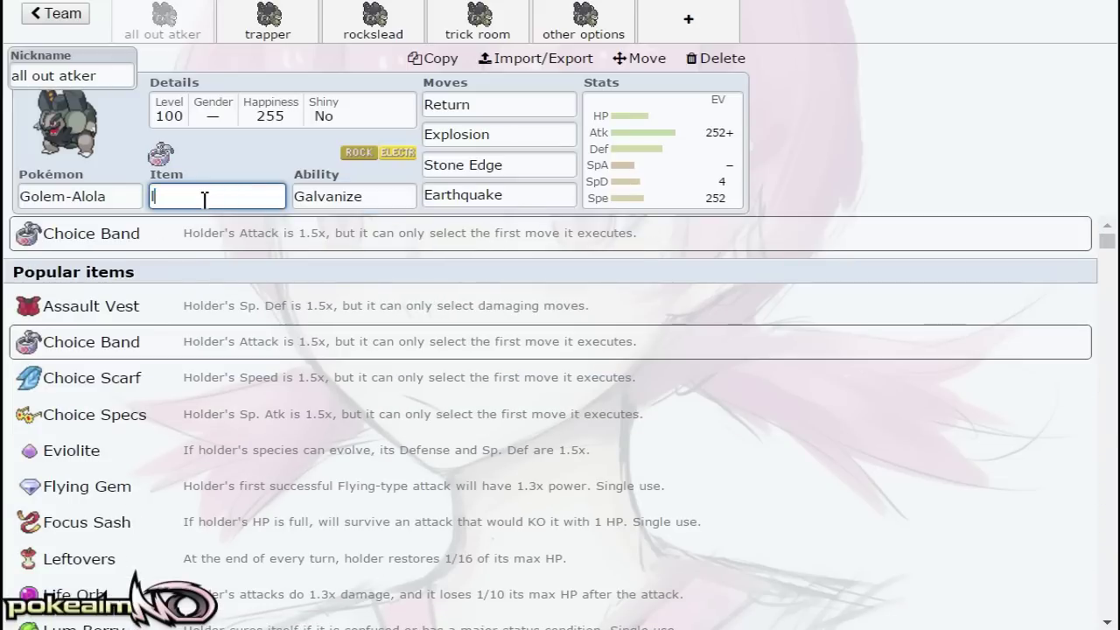
click(150, 280)
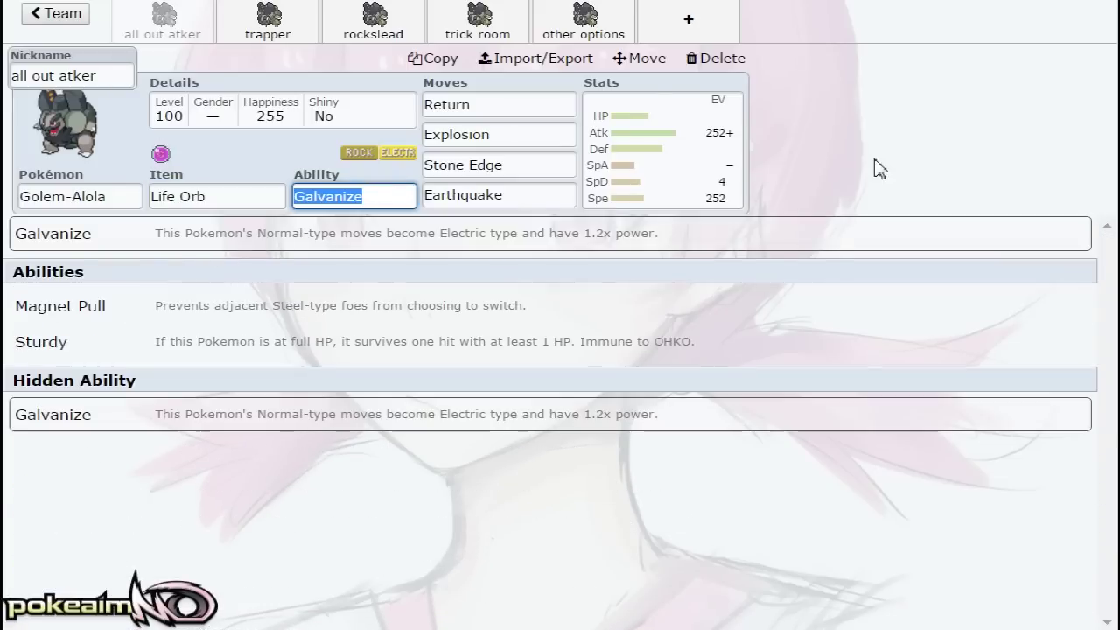
Open the trapper set and examine its Magnet Pull ability, EV spread, and the Stealth Rock and Wild Charge moves
click(705, 169)
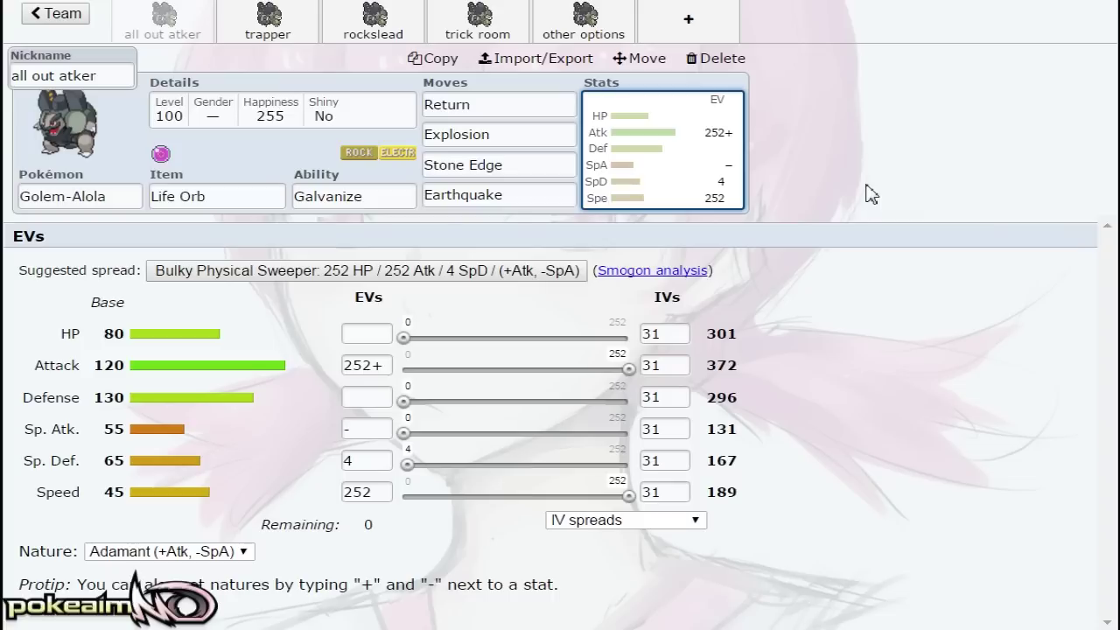
click(266, 19)
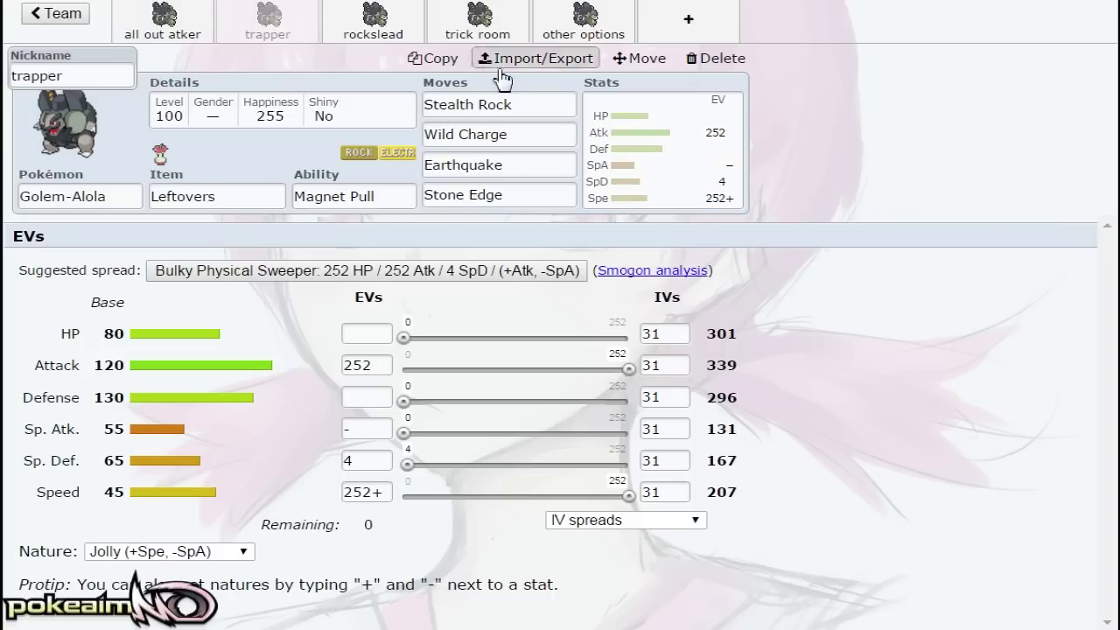
click(299, 196)
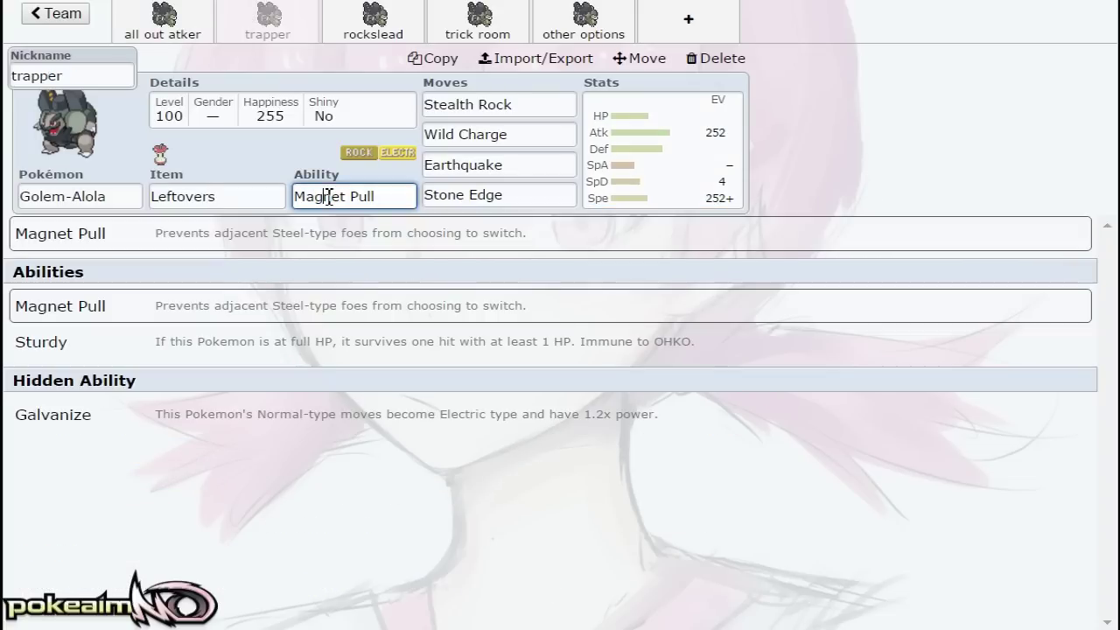
click(650, 168)
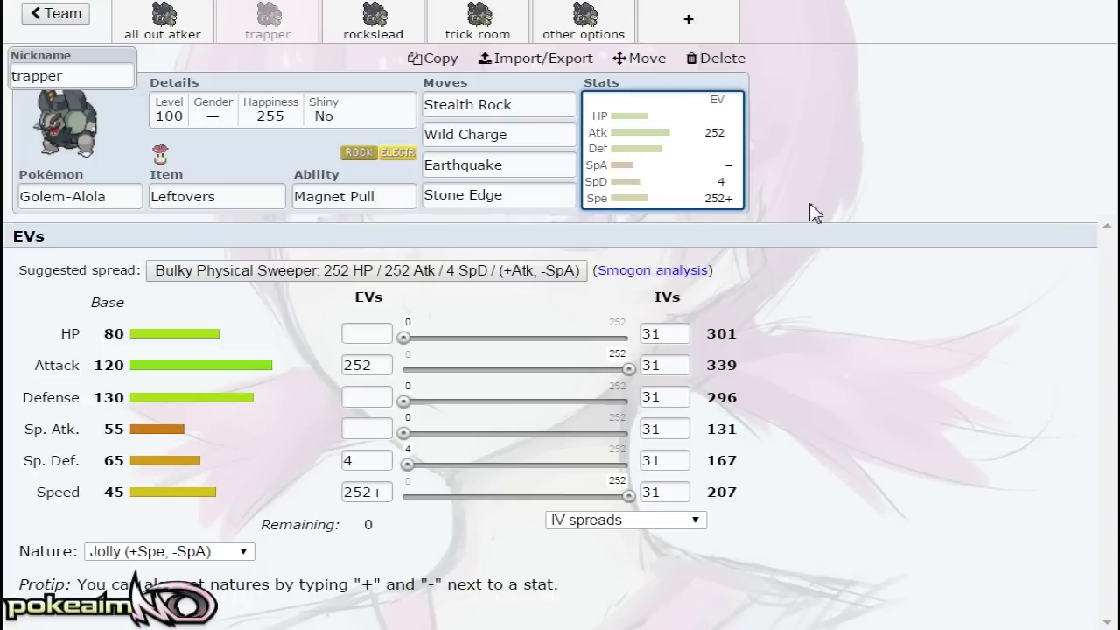
click(527, 102)
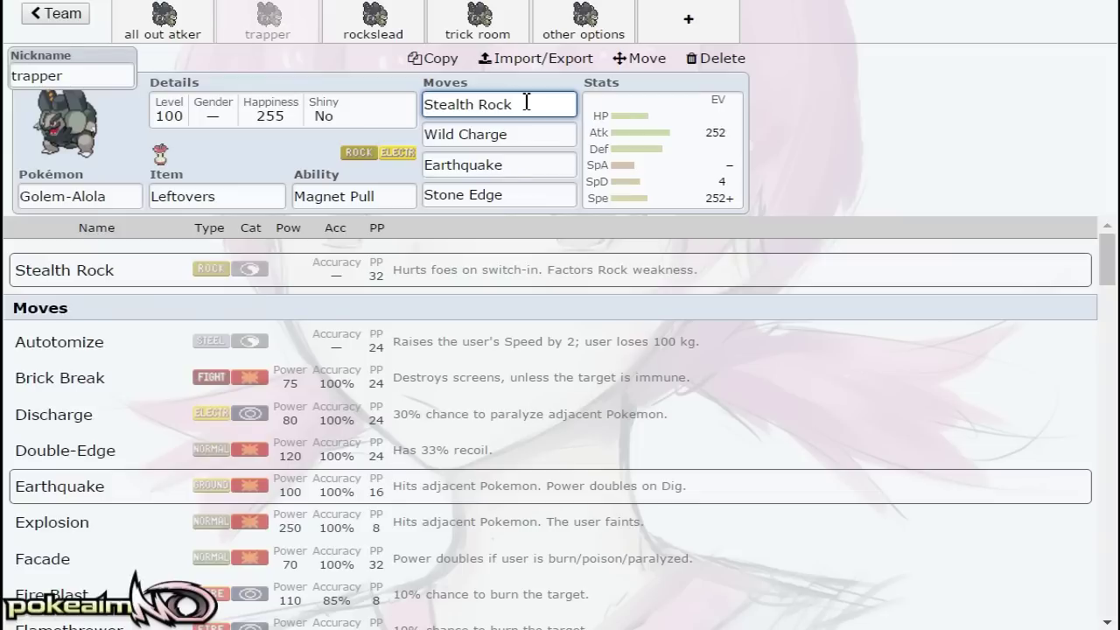
click(603, 166)
click(538, 133)
click(641, 132)
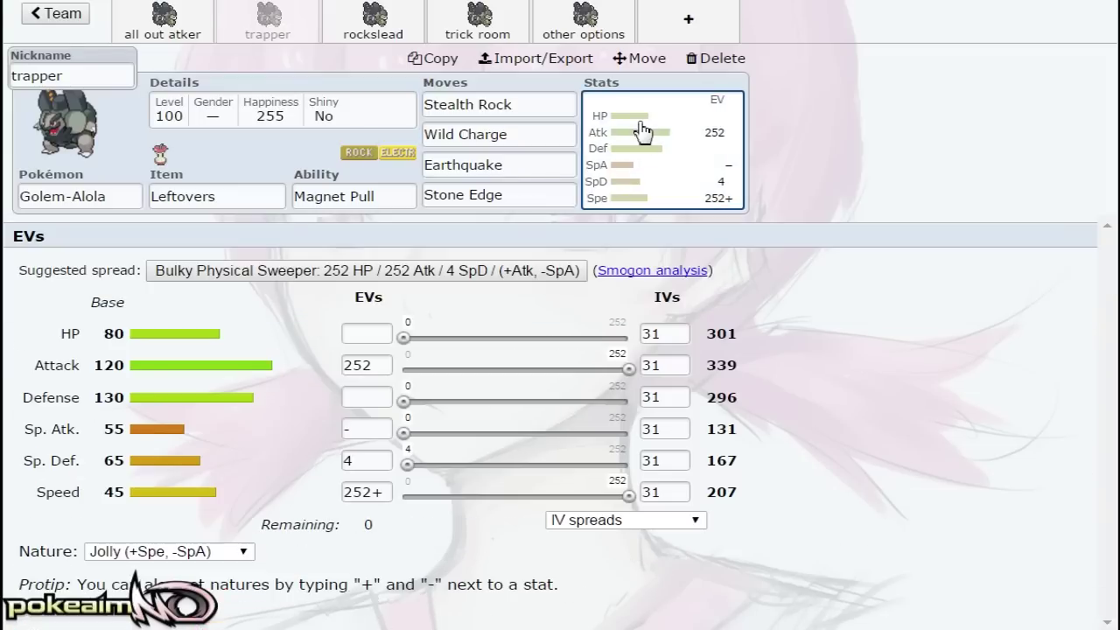
click(546, 138)
click(729, 154)
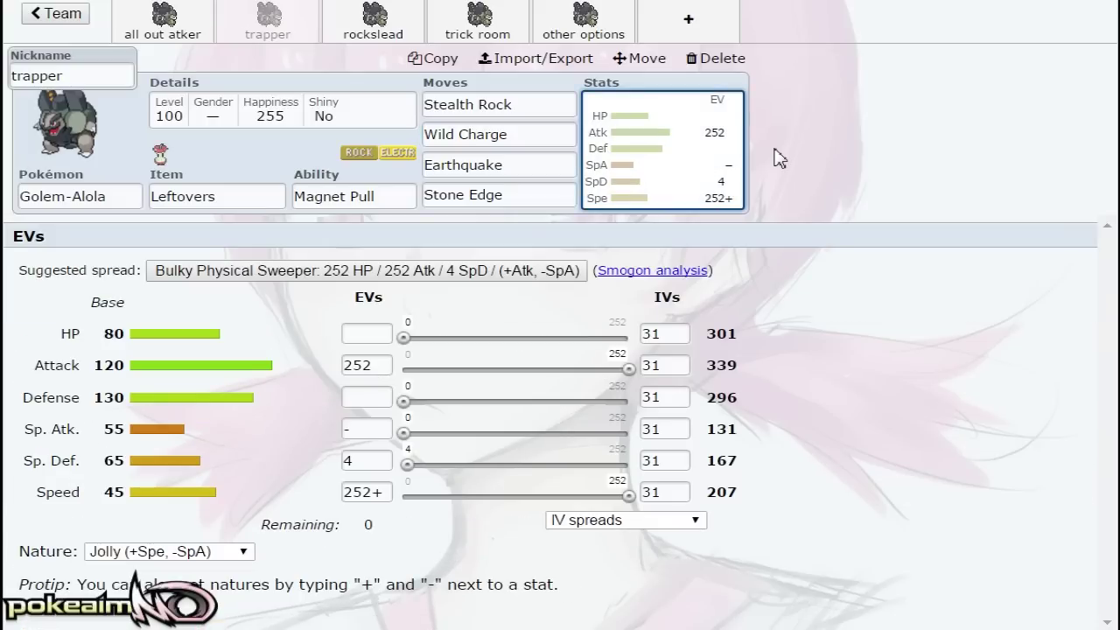
Choose to work offline after the disconnection and look over the Kartana and Scizor entries in the other team
click(540, 161)
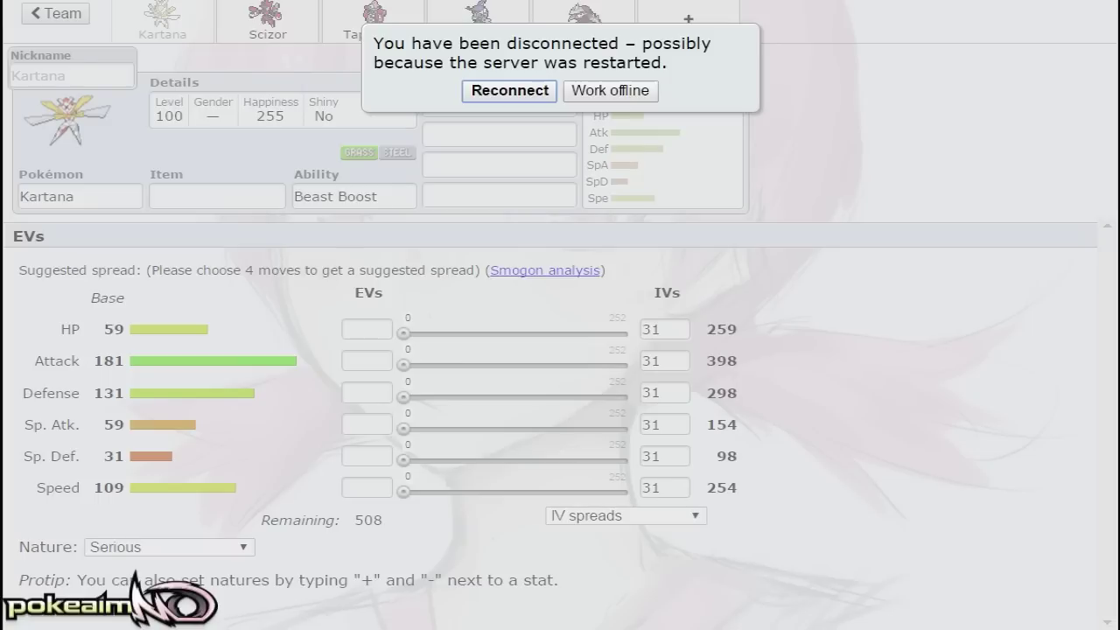
click(610, 91)
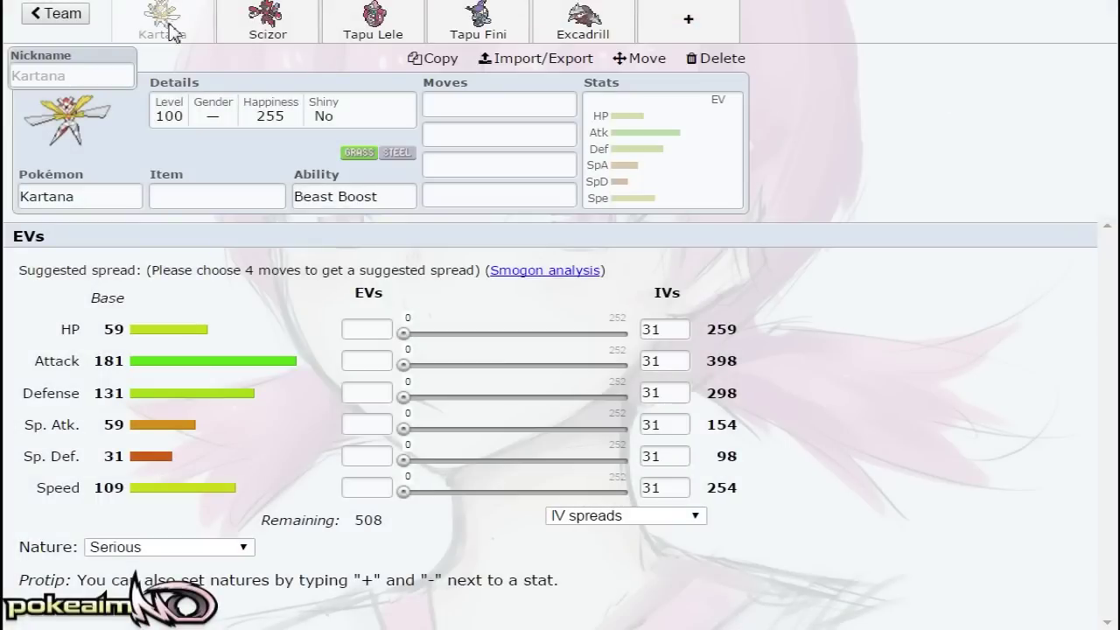
click(265, 26)
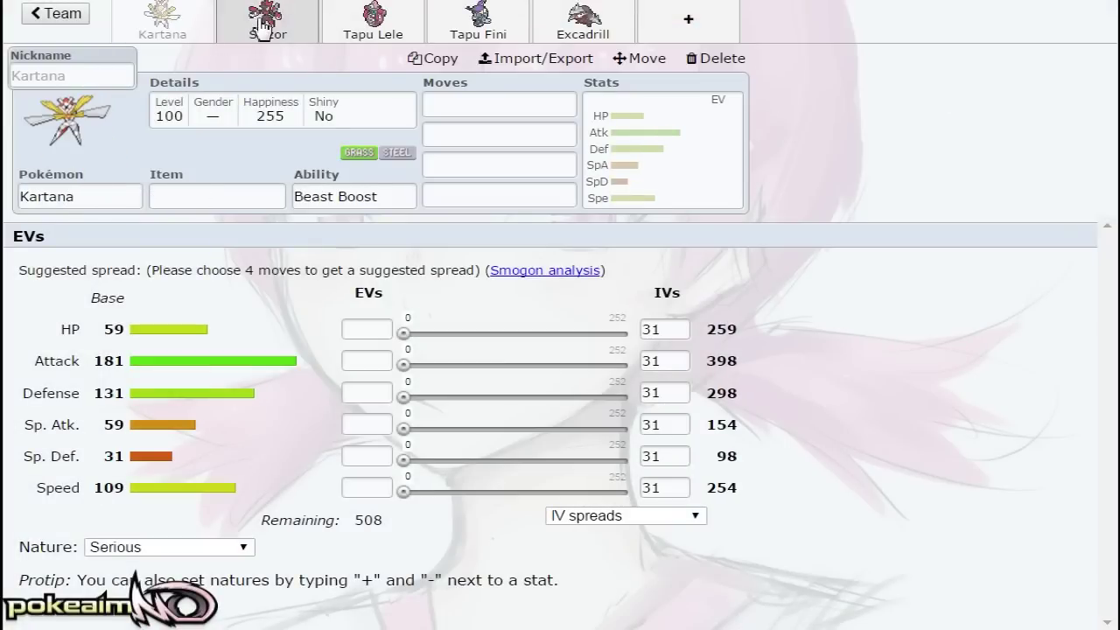
click(265, 26)
click(182, 40)
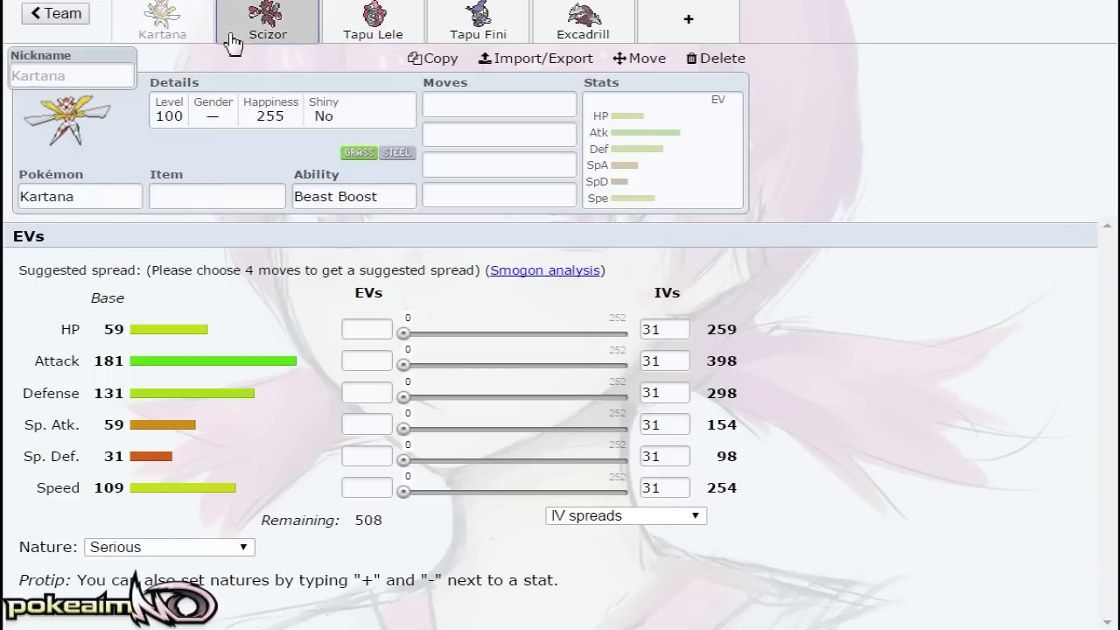
click(227, 35)
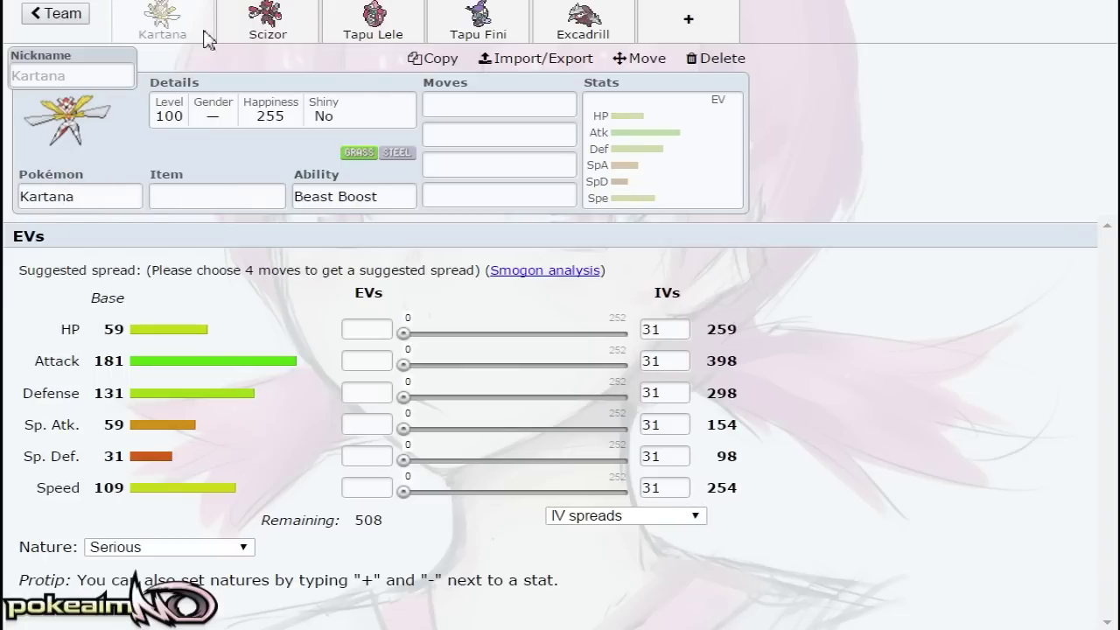
click(267, 31)
click(200, 35)
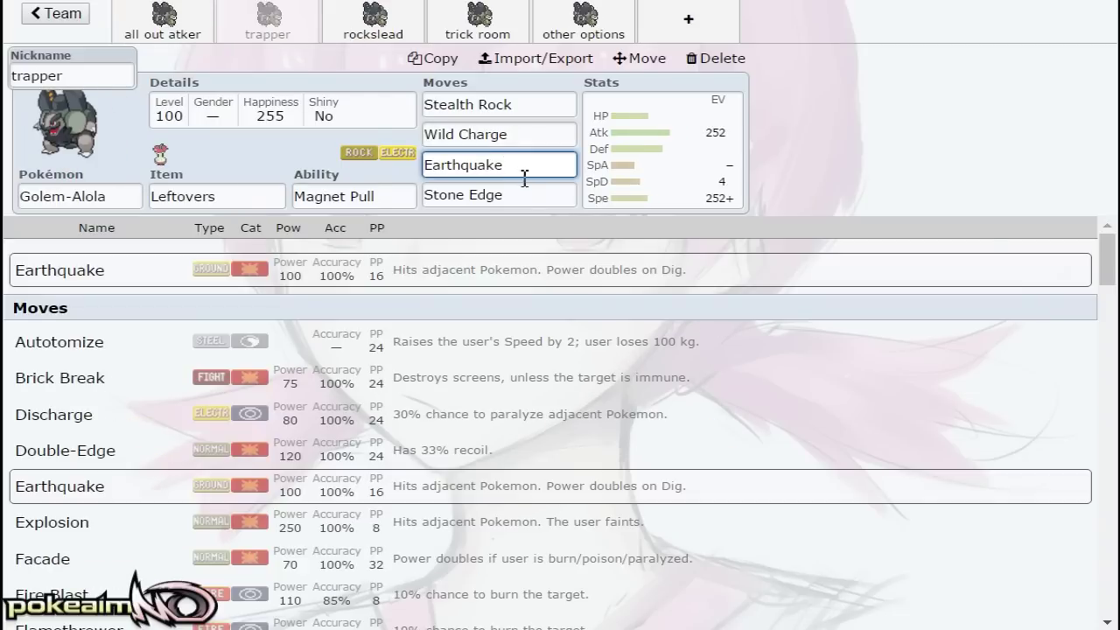
Review the trapper set's Wild Charge and Stone Edge moves alongside its EV spread
click(530, 137)
click(641, 138)
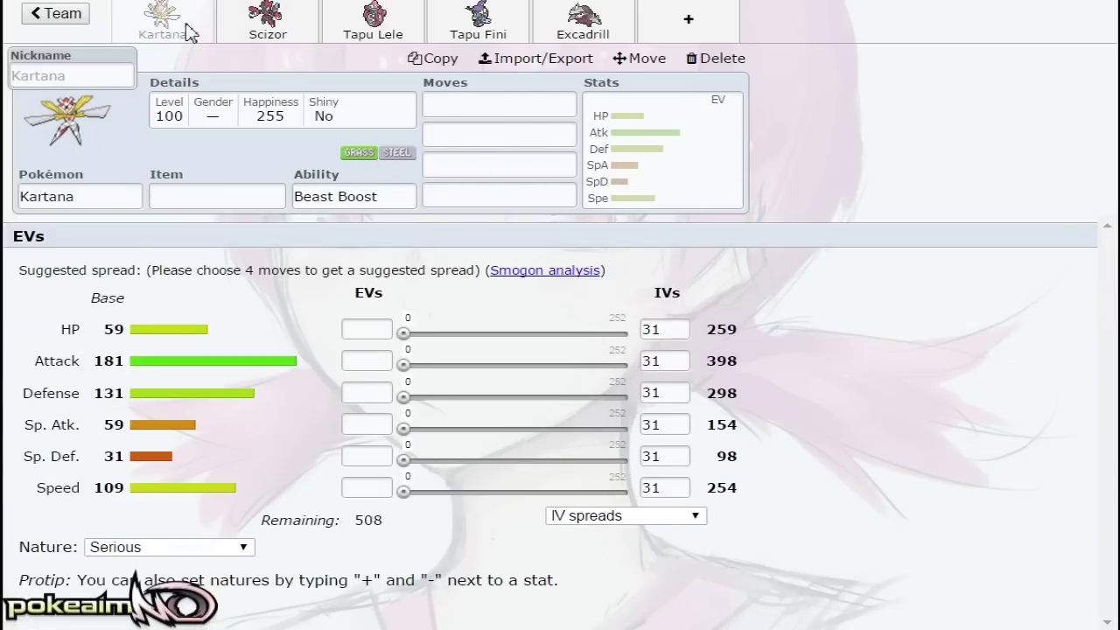
click(388, 39)
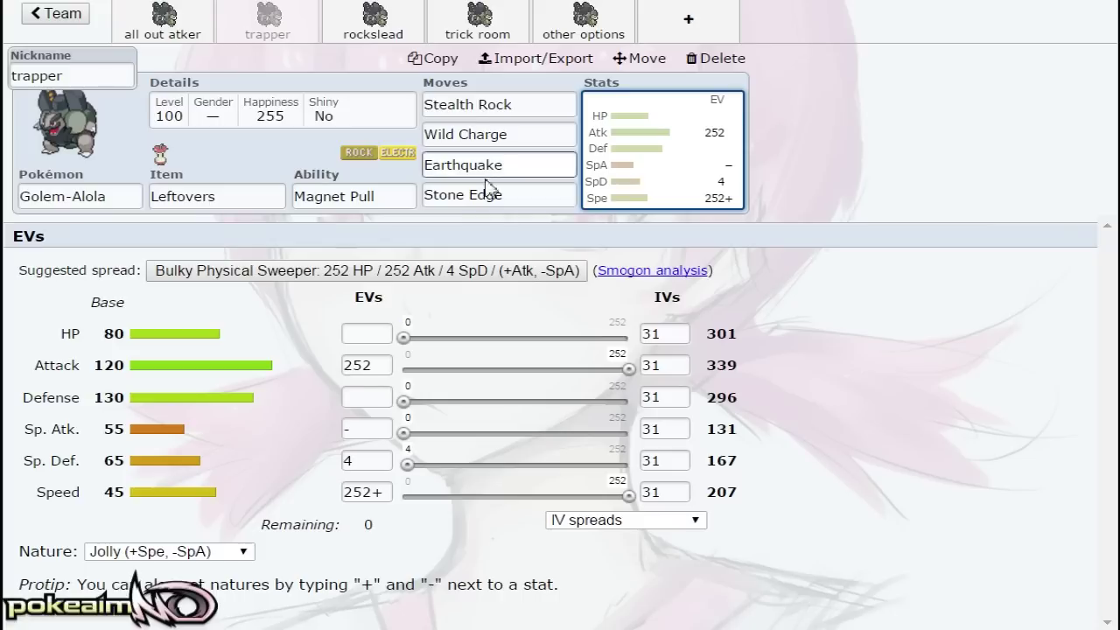
click(530, 198)
click(624, 200)
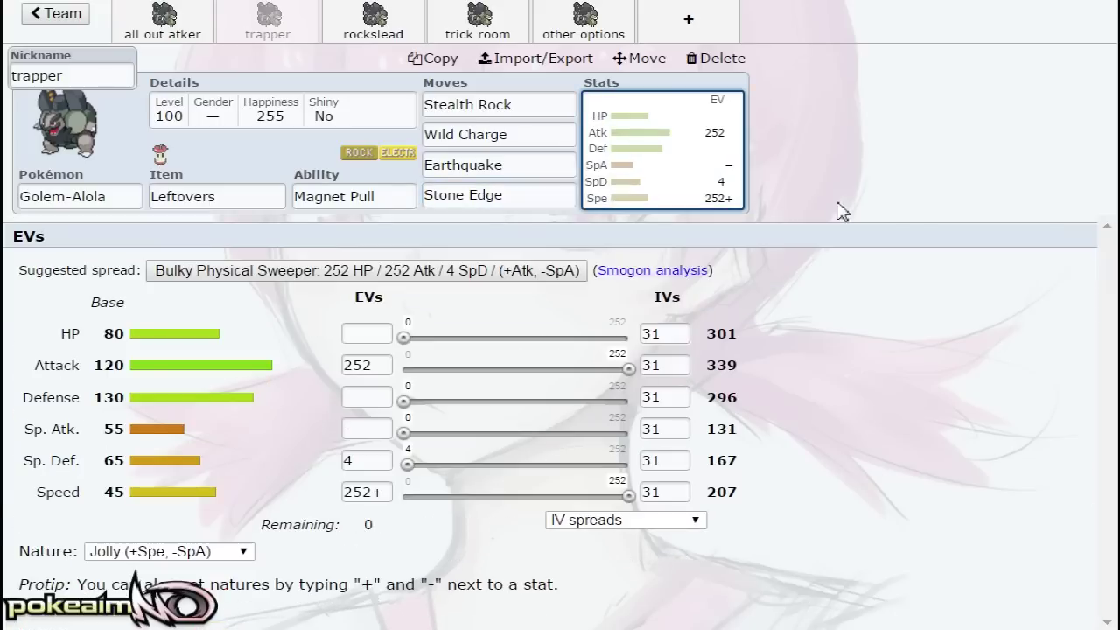
click(544, 193)
click(667, 177)
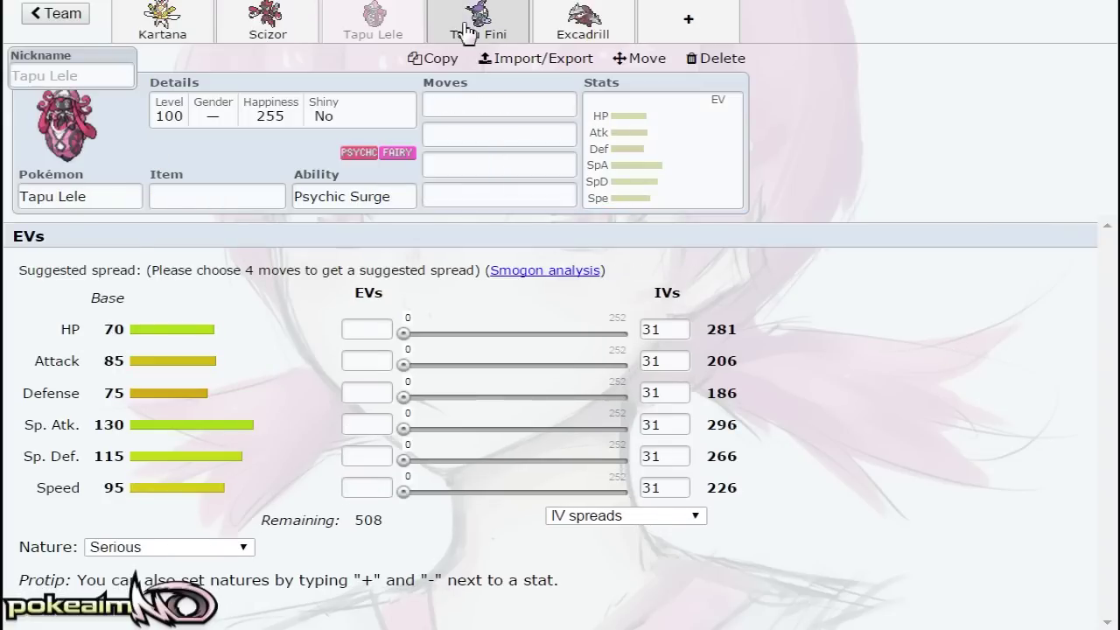
Look over the Tapu Fini and Excadrill entries, and examine Excadrill's ability options
click(469, 33)
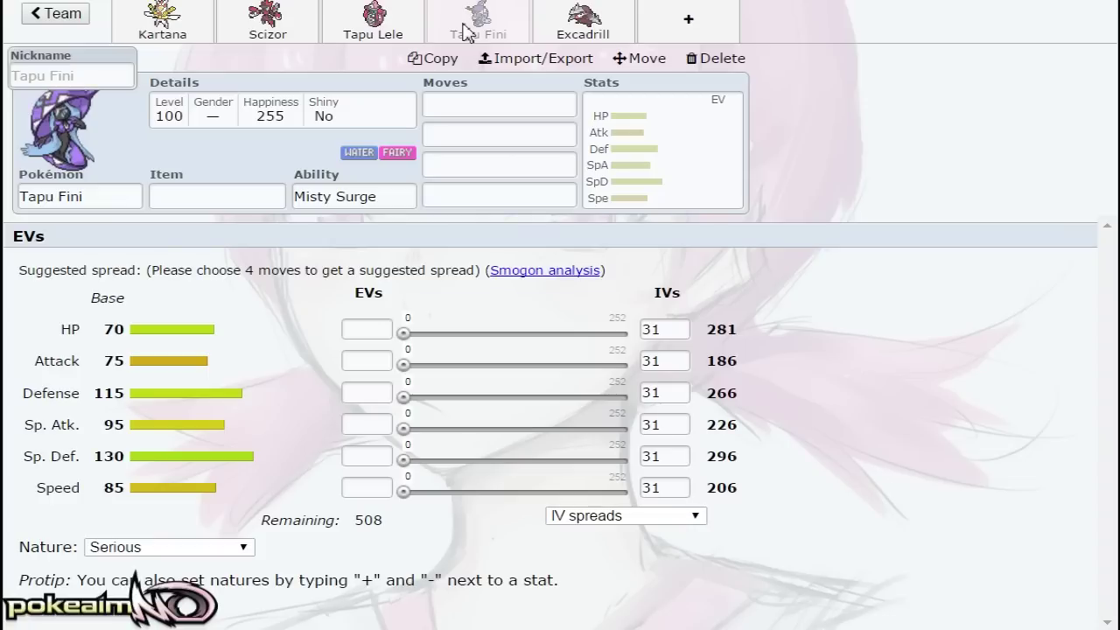
click(578, 31)
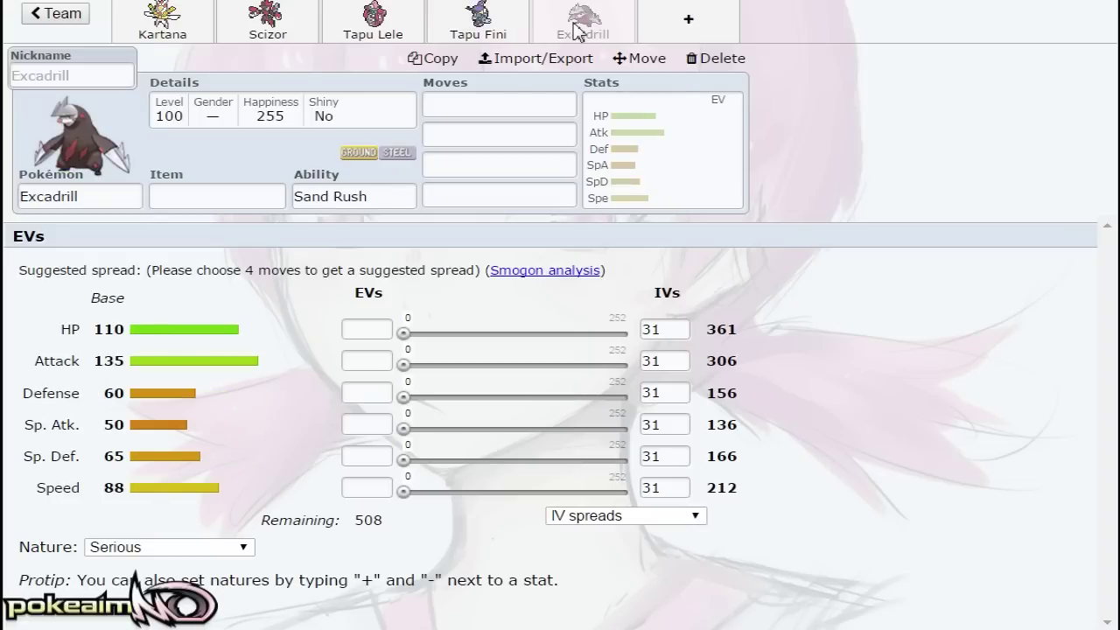
double_click(355, 203)
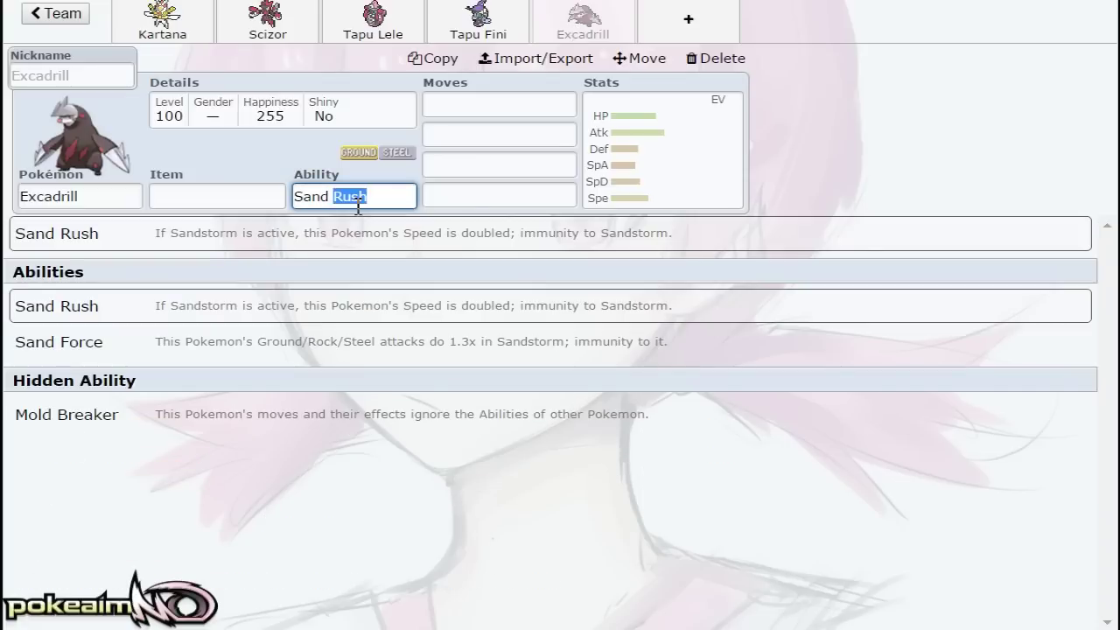
click(628, 150)
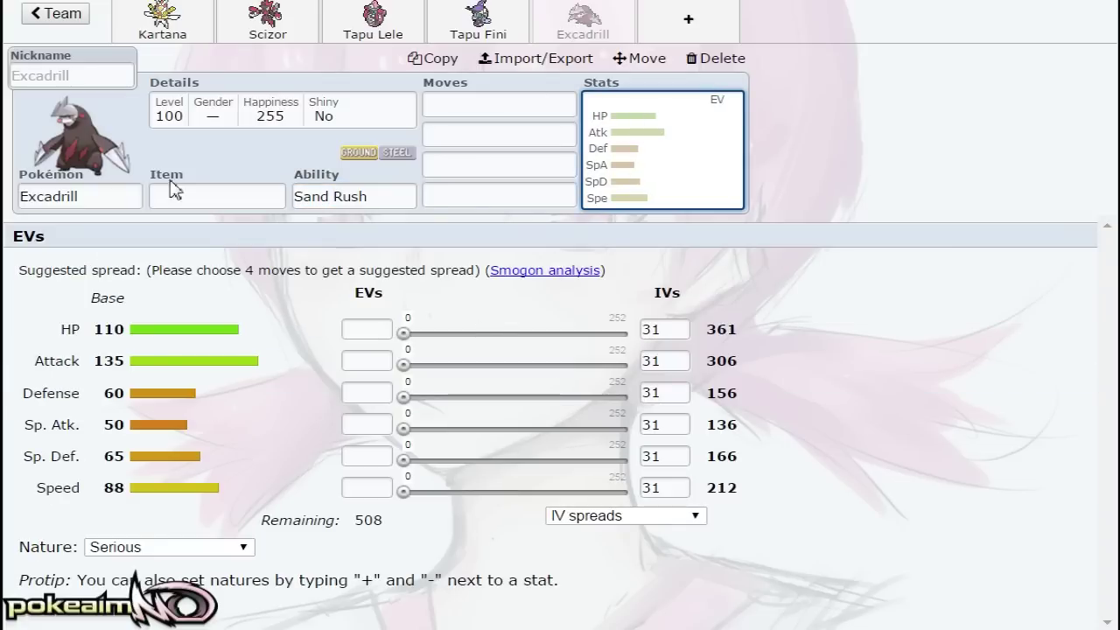
Look through the moves available for Excadrill's empty move slots
click(504, 112)
click(653, 155)
click(544, 137)
click(547, 196)
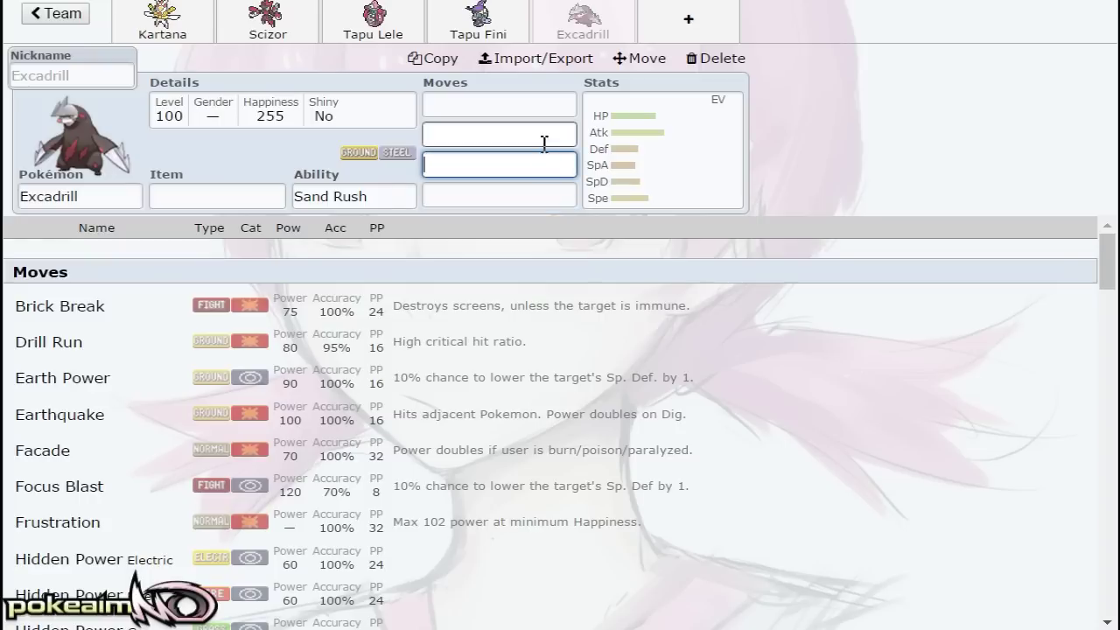
click(517, 107)
click(500, 193)
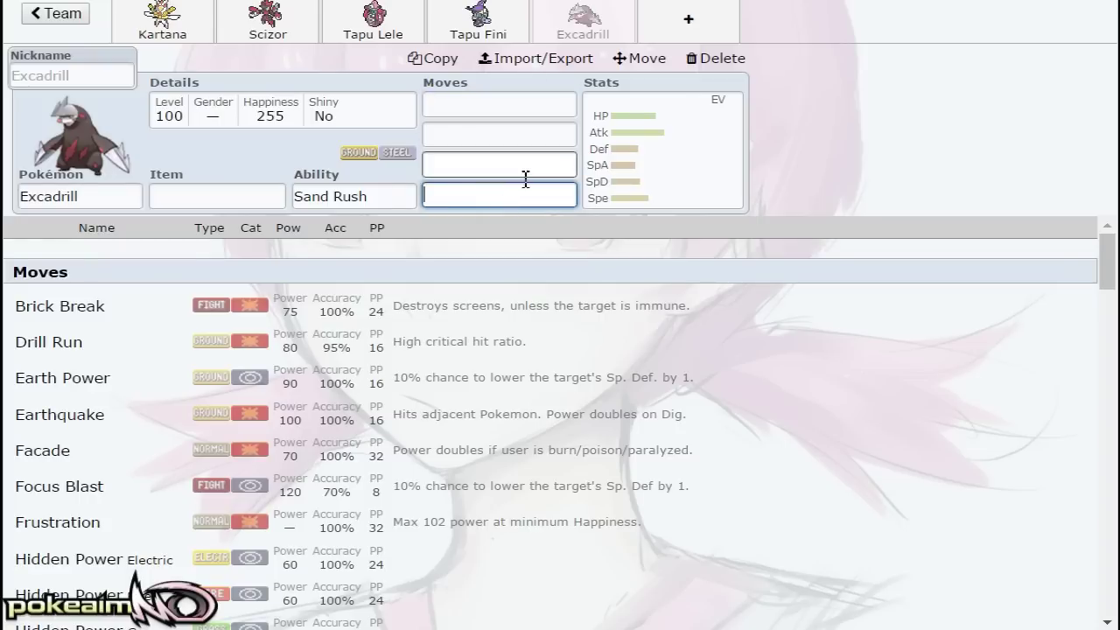
click(638, 157)
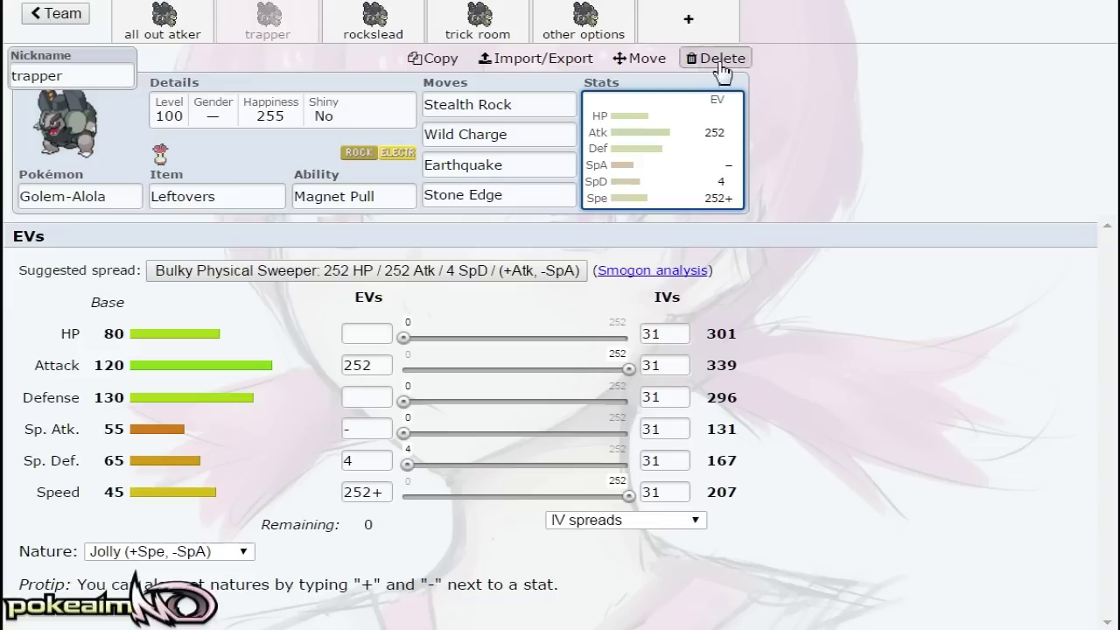
Open the rockslead set and examine its EV spread and Sturdy ability
click(375, 26)
click(662, 162)
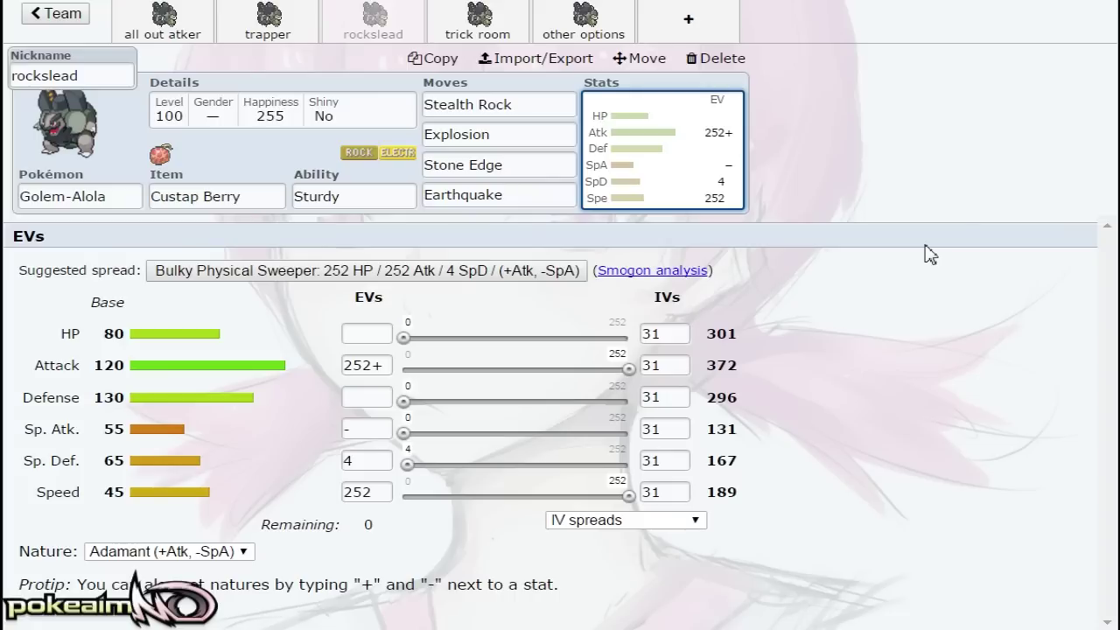
click(400, 206)
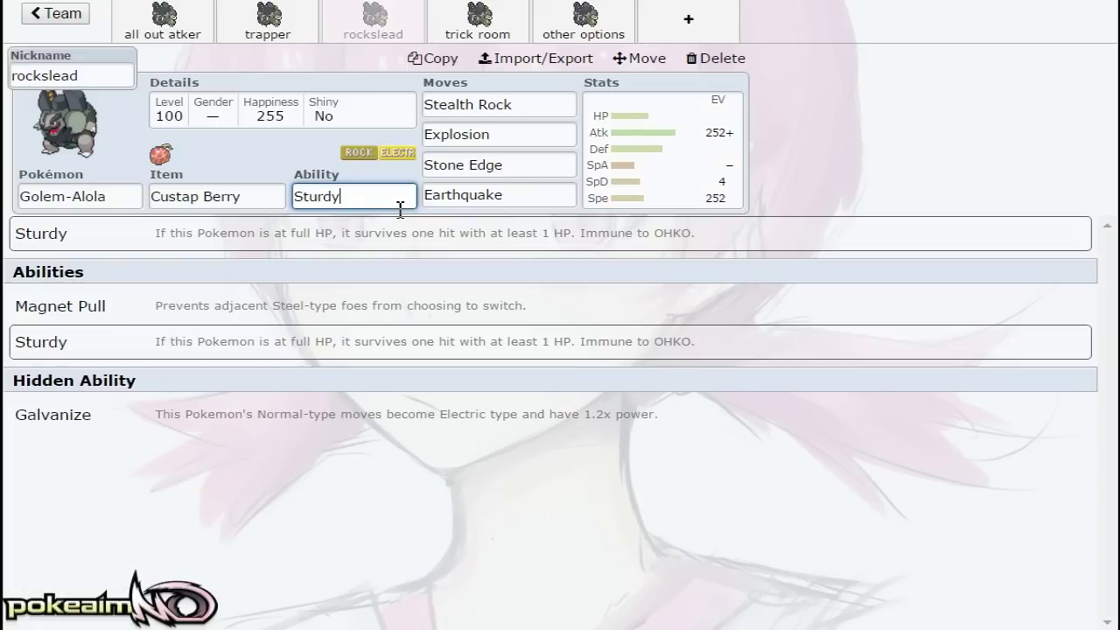
click(666, 148)
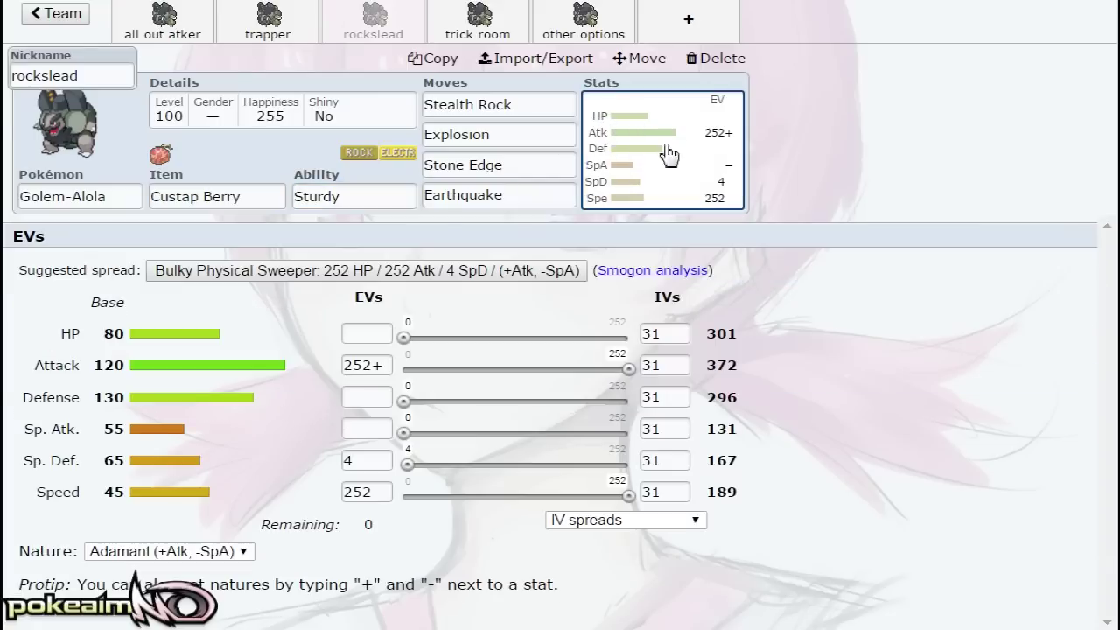
Examine the rockslead's Stealth Rock and Explosion moves and its Custap Berry item
click(513, 105)
click(517, 135)
click(237, 196)
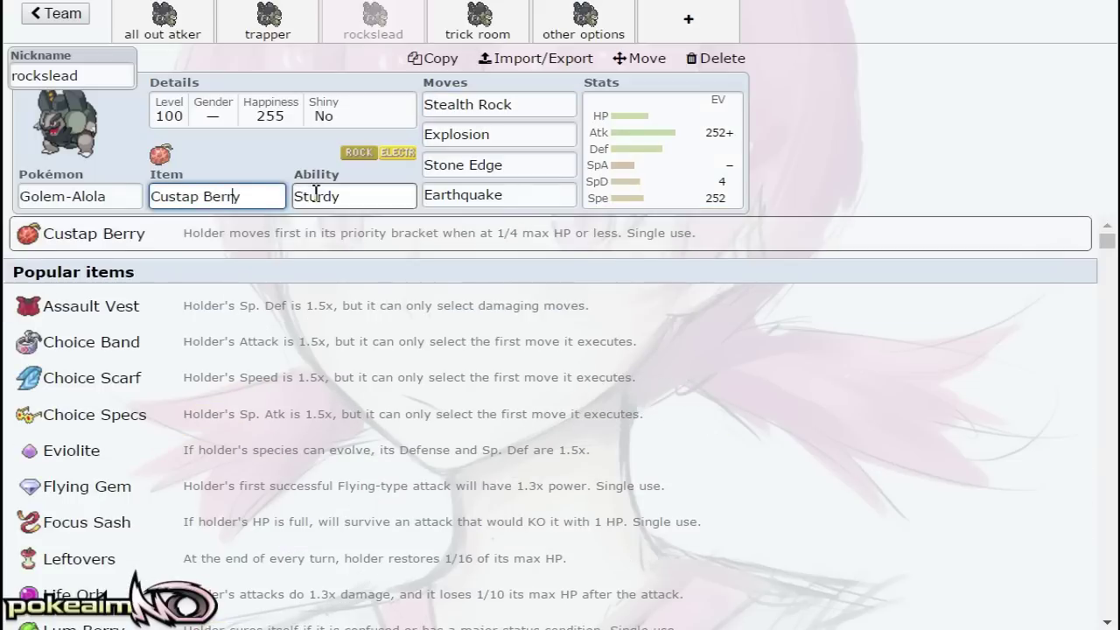
click(700, 166)
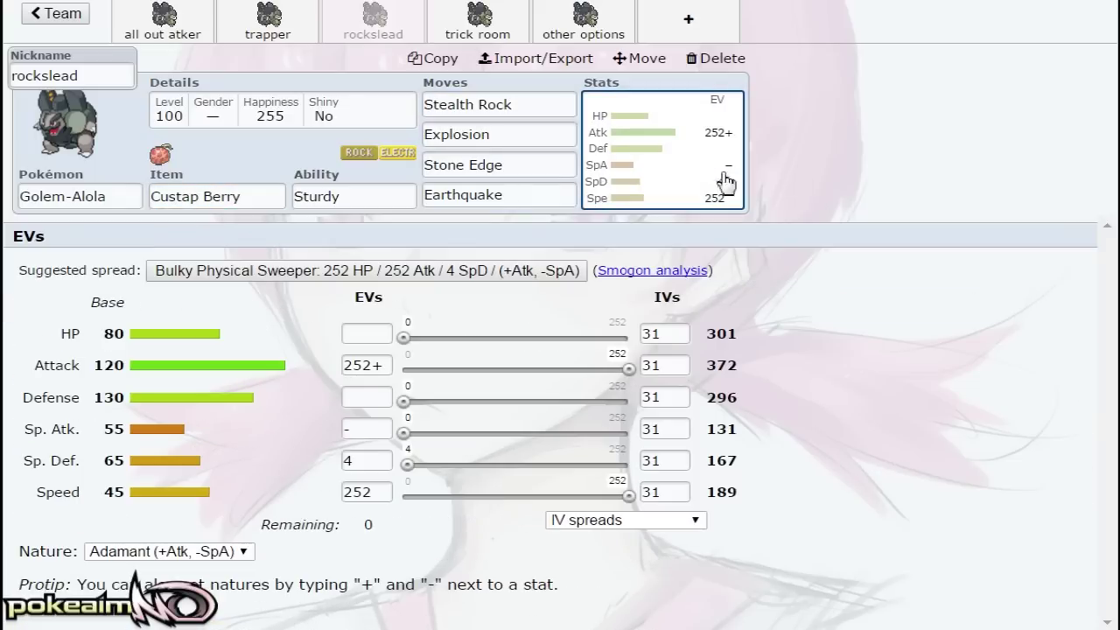
click(499, 135)
click(706, 143)
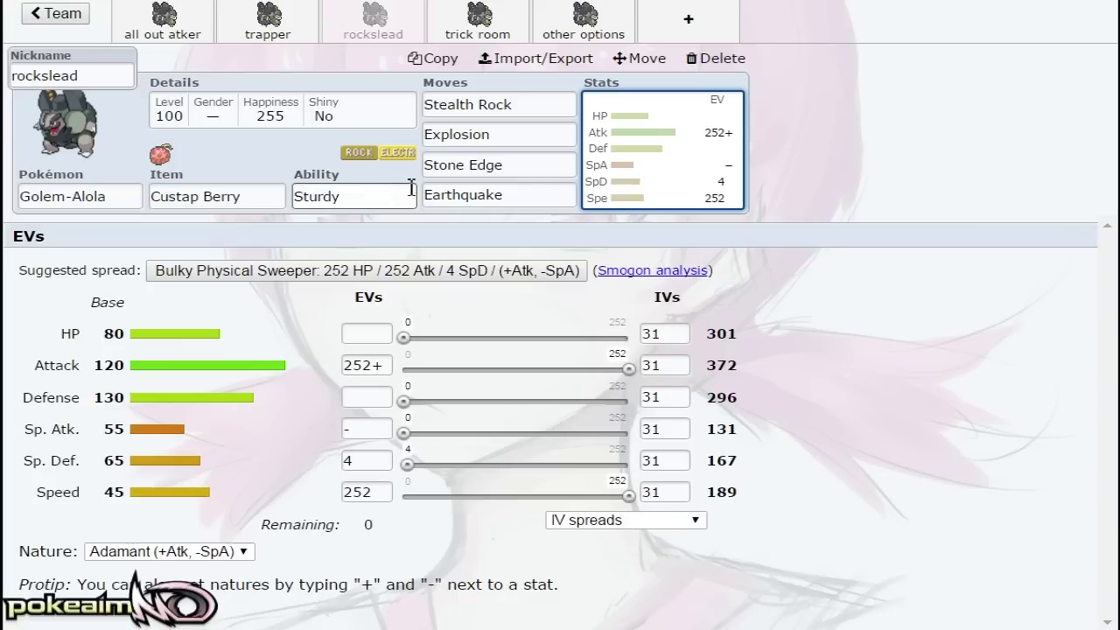
Review the rockslead's Stone Edge, Earthquake and Explosion moves
click(537, 162)
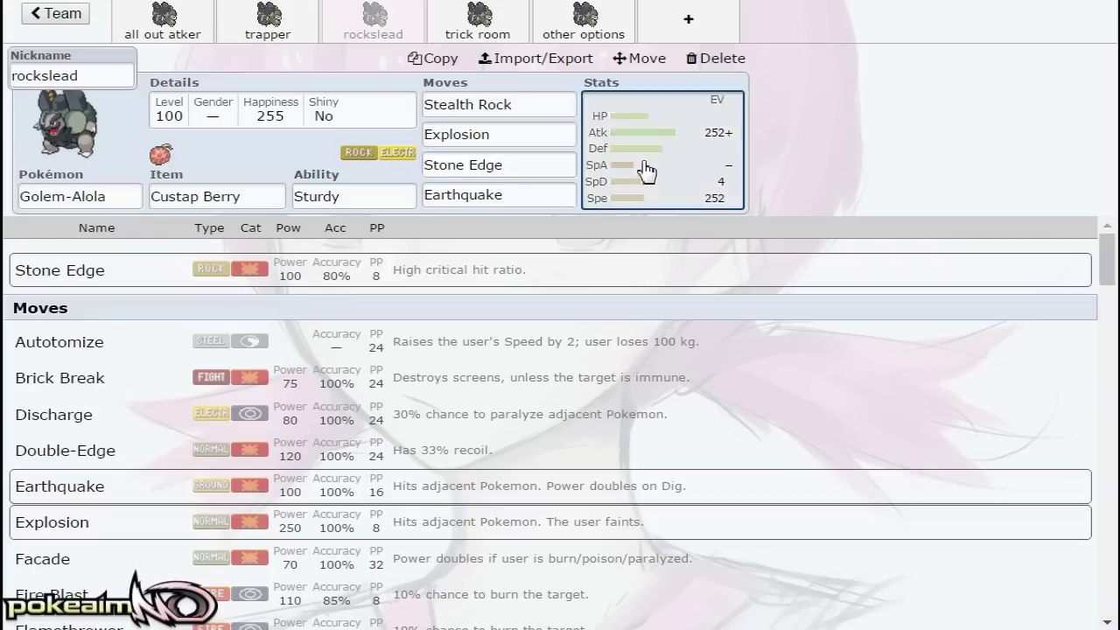
click(650, 171)
click(527, 193)
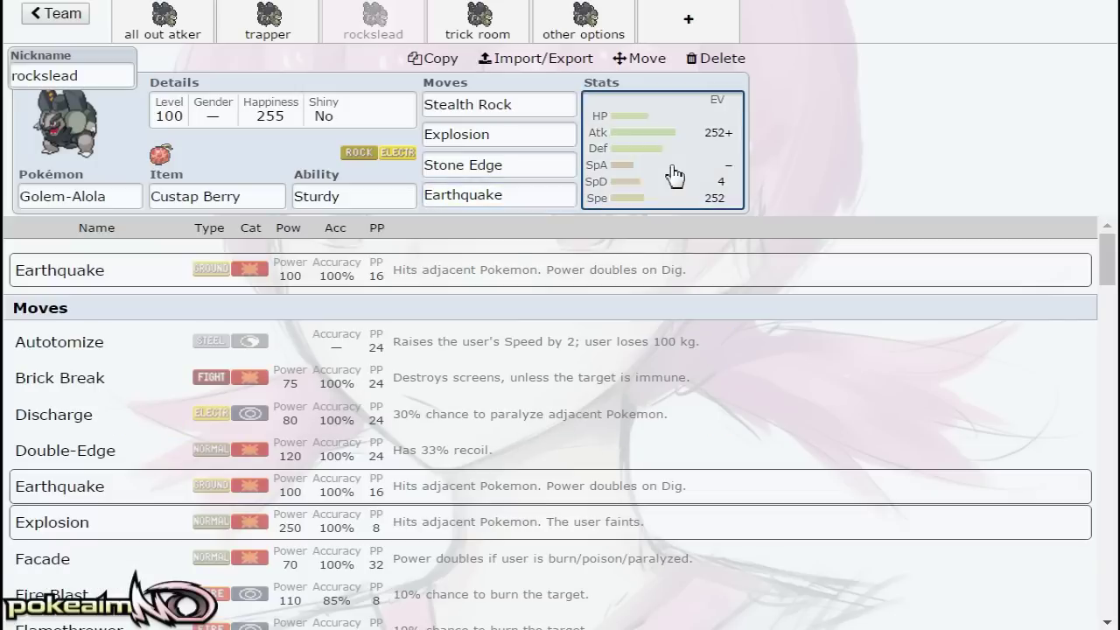
click(738, 173)
click(525, 135)
click(636, 159)
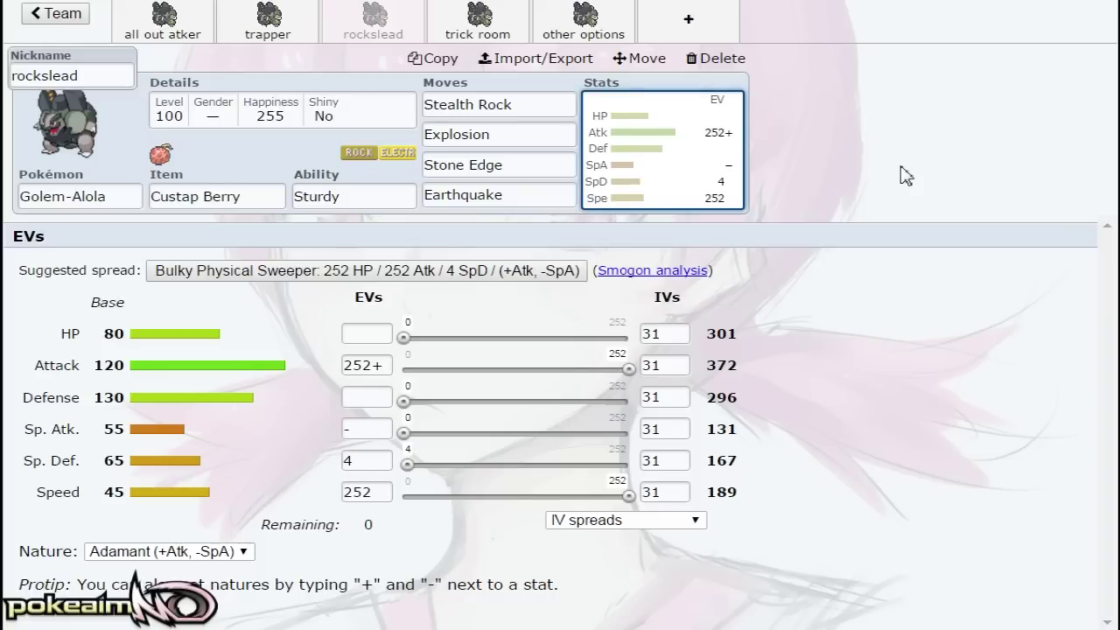
Review how the rockslead's Custap Berry item and Sturdy ability work together
click(266, 196)
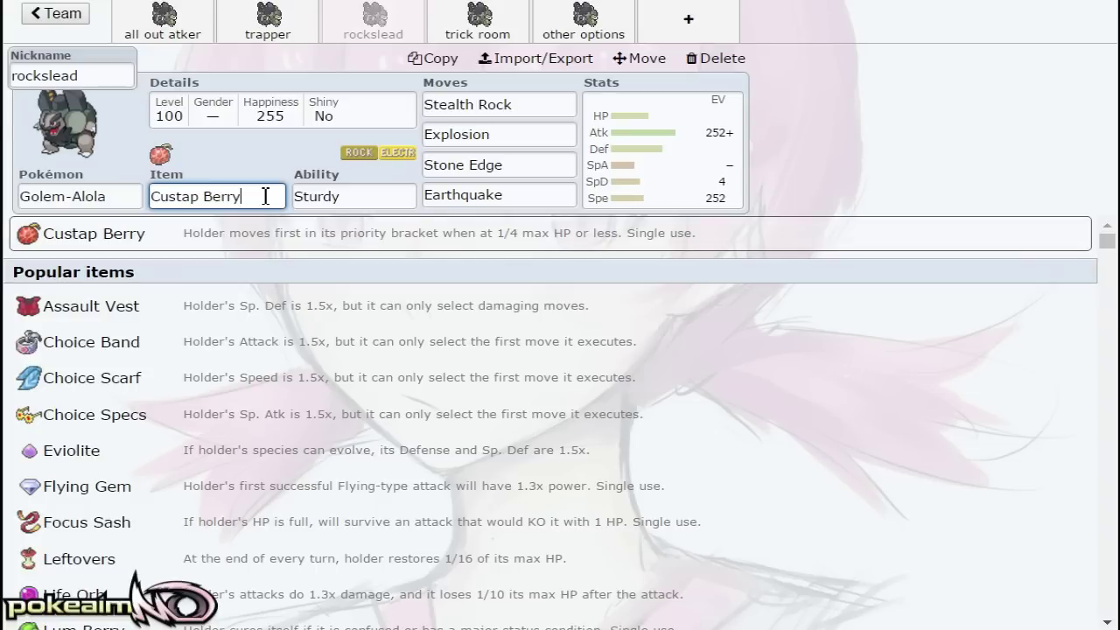
click(670, 131)
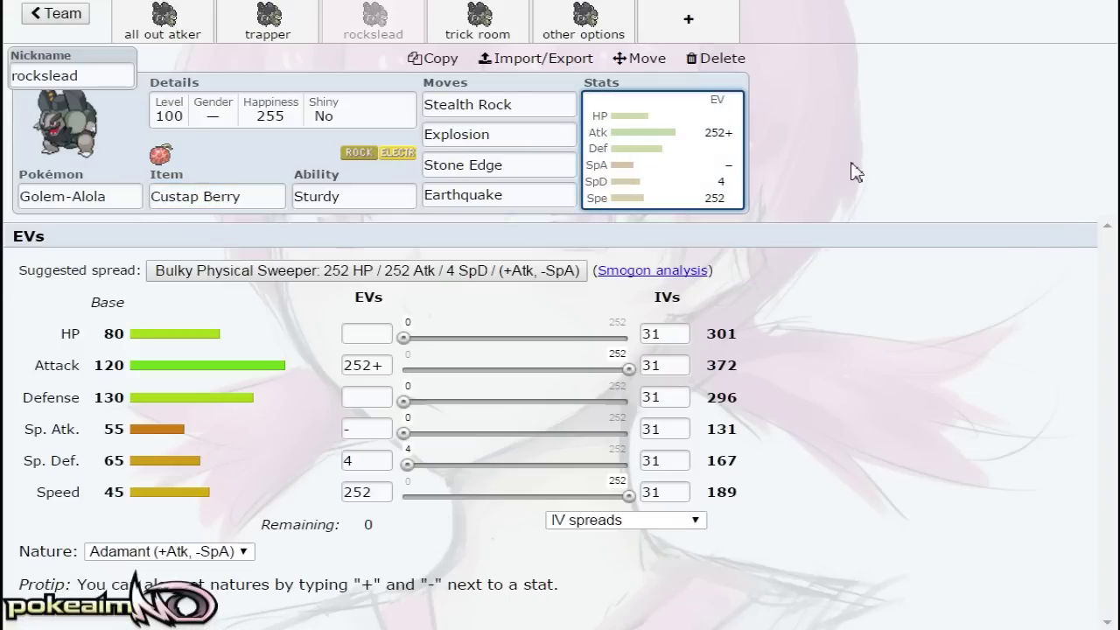
click(333, 194)
click(728, 179)
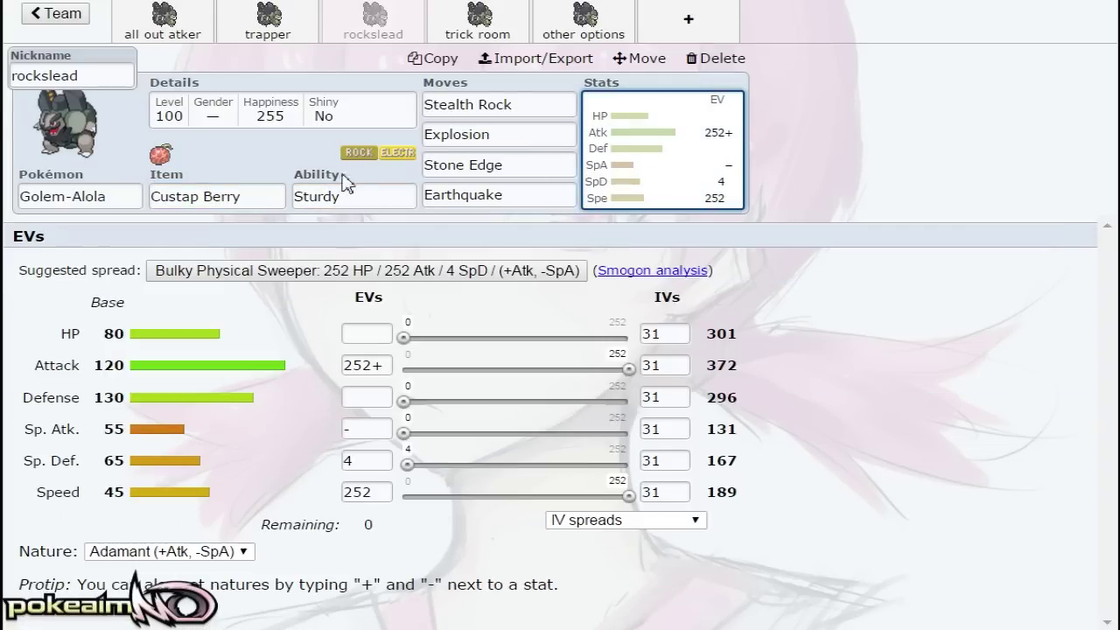
click(214, 195)
click(688, 180)
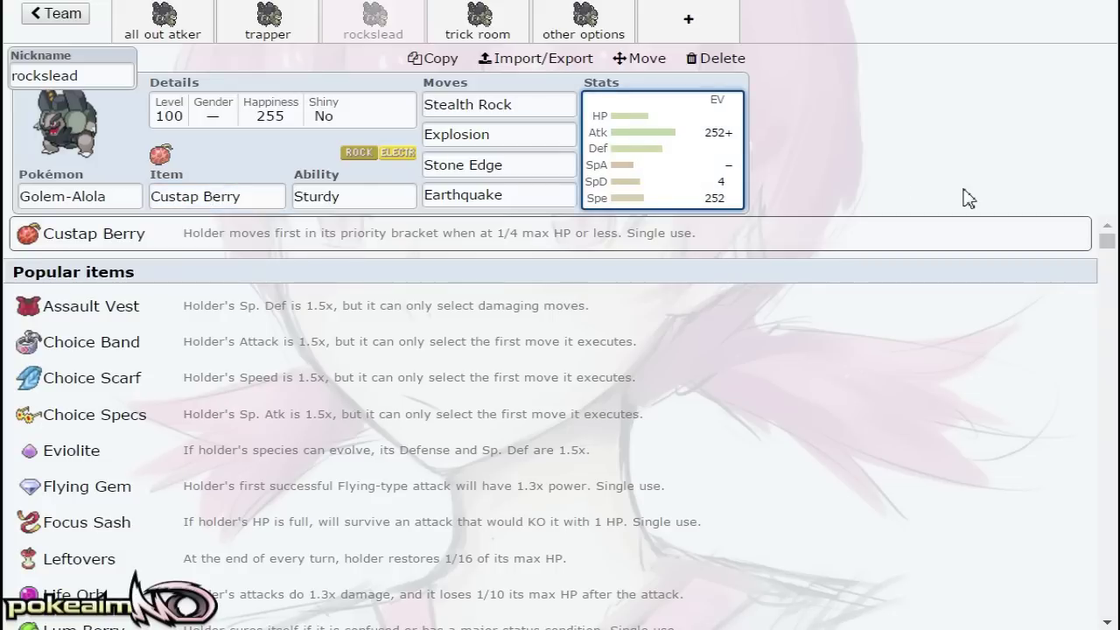
click(692, 183)
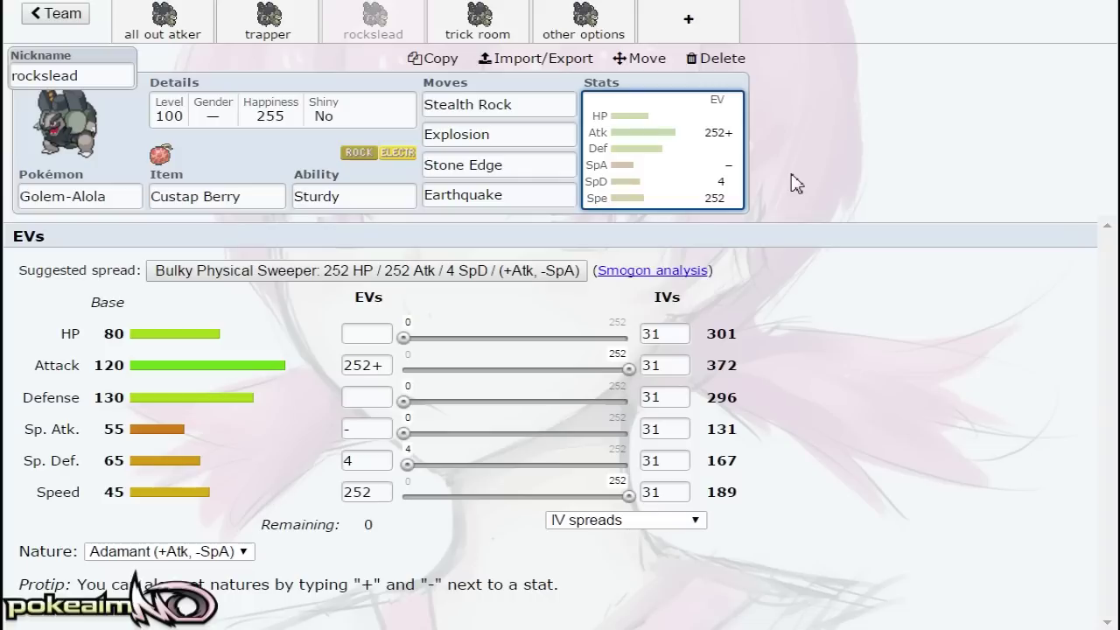
Open the trick room set and browse the alternative moves for its Stone Edge slot
click(477, 22)
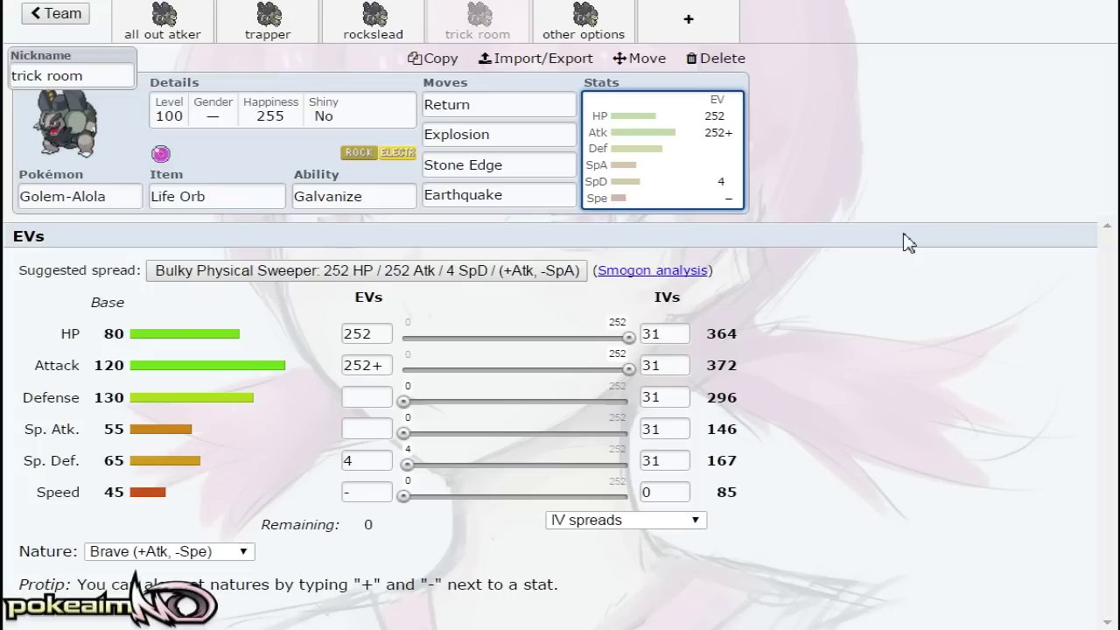
click(525, 166)
scroll(604, 289, down, 4)
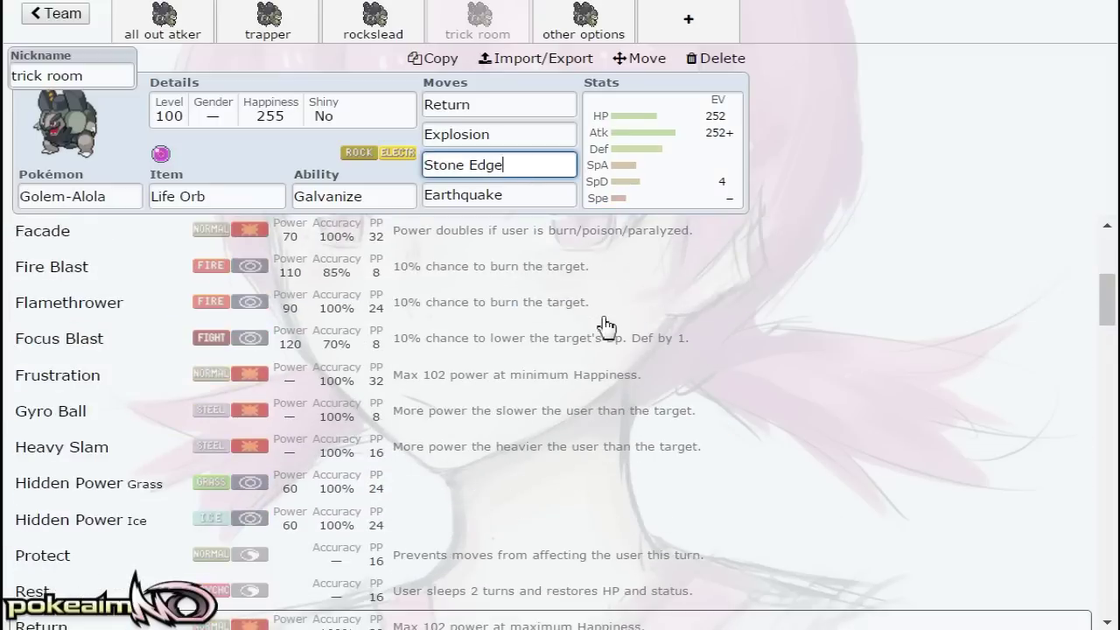
scroll(606, 325, down, 4)
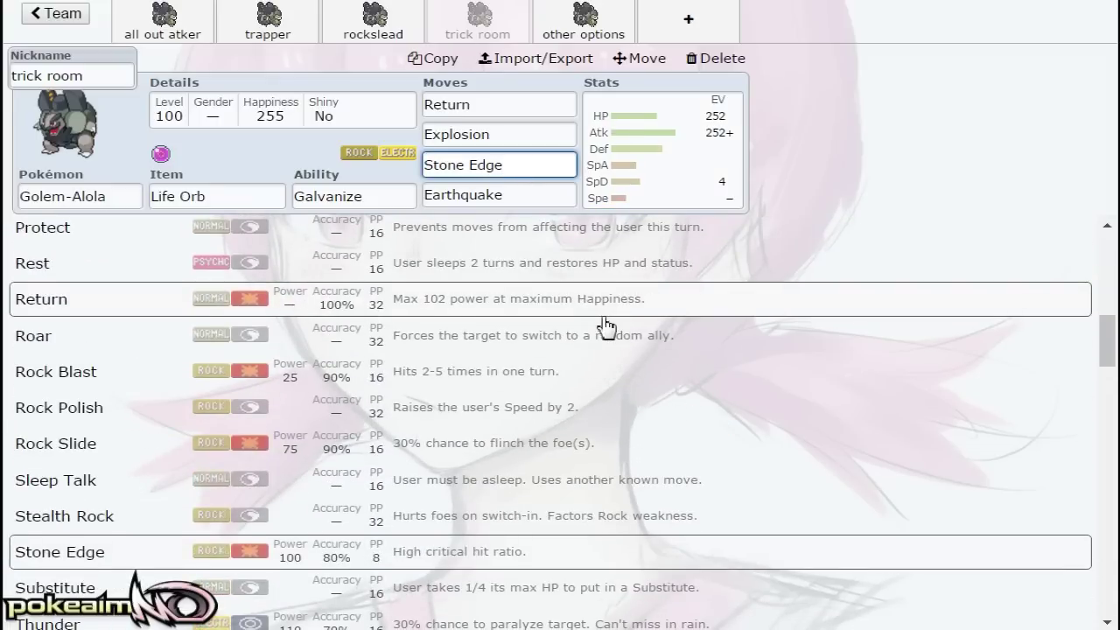
scroll(600, 325, up, 8)
click(688, 169)
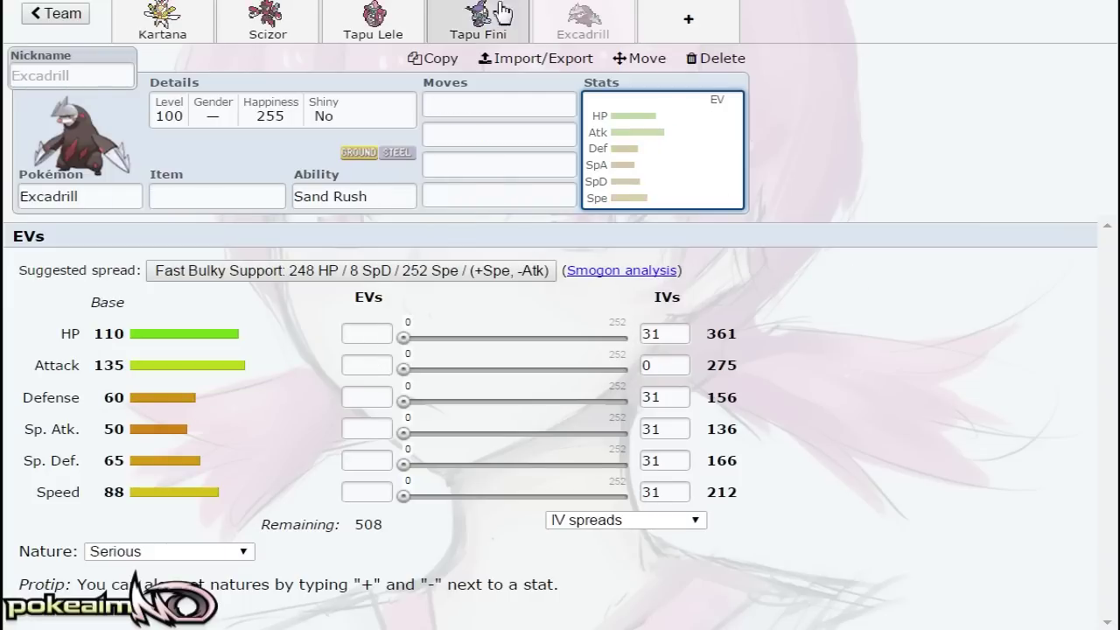
Compare the types and stats of teammates Tapu Fini, Kartana, Scizor and Tapu Lele
click(477, 22)
click(268, 19)
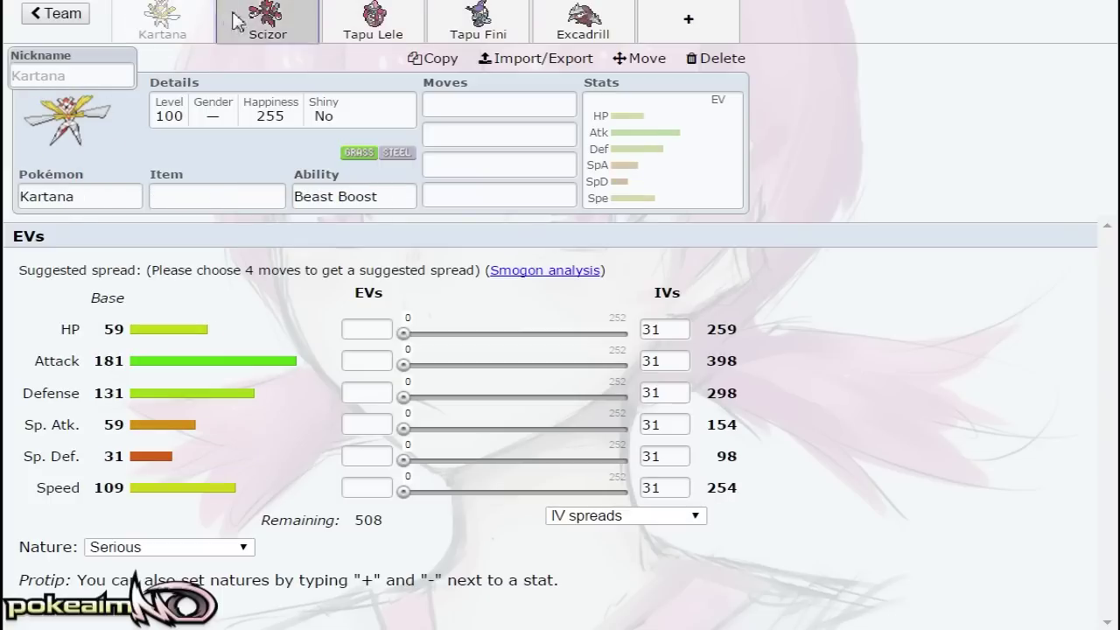
click(373, 22)
click(288, 28)
click(373, 22)
click(283, 33)
click(218, 35)
click(285, 37)
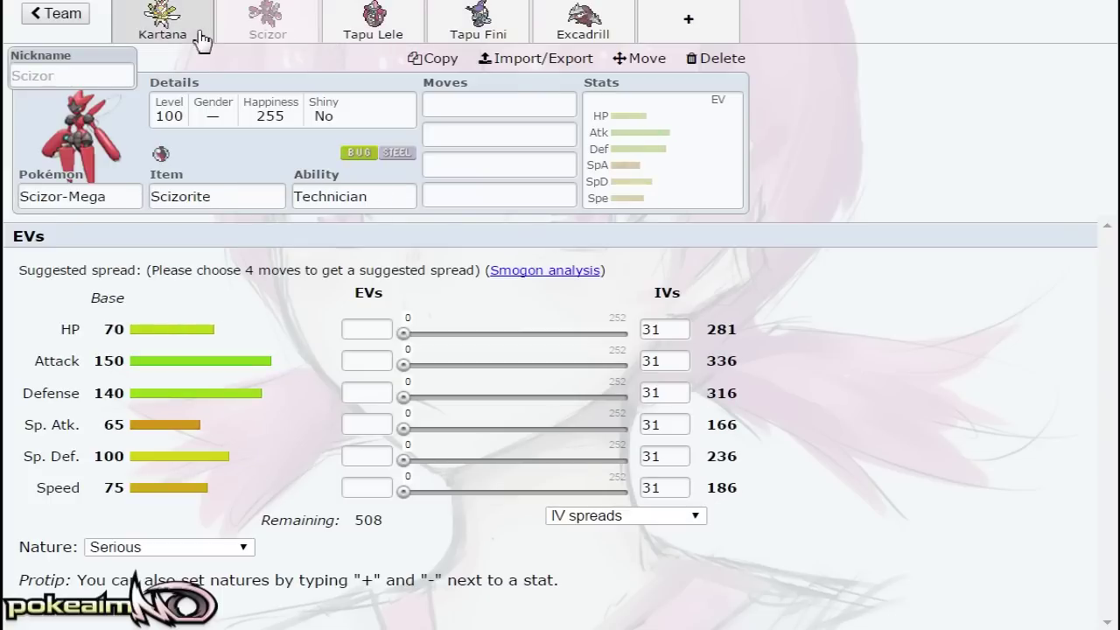
click(373, 21)
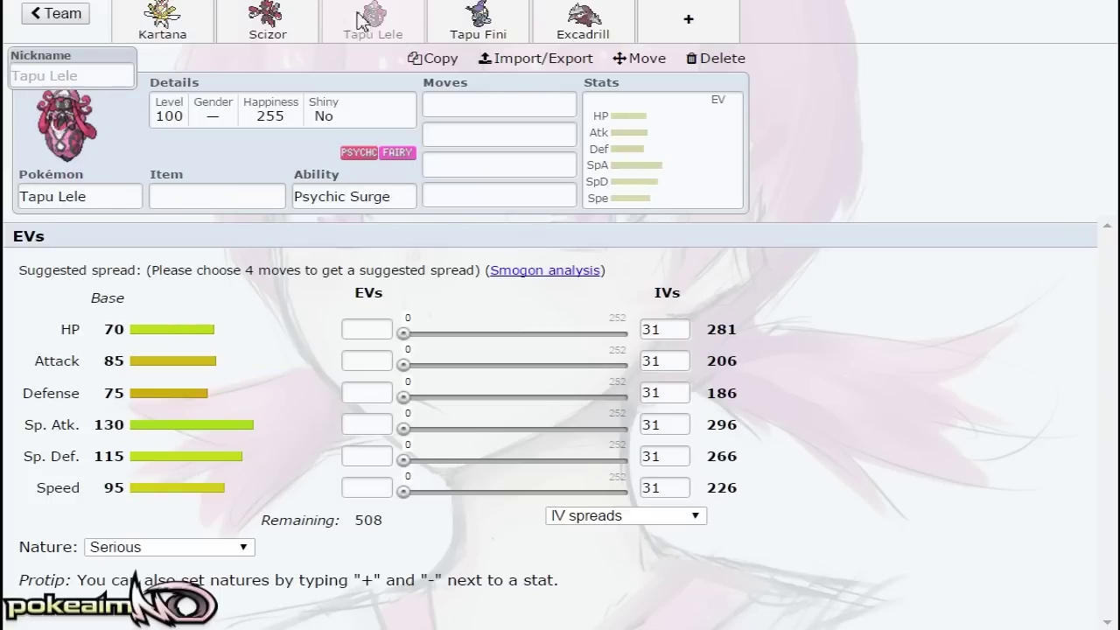
click(163, 23)
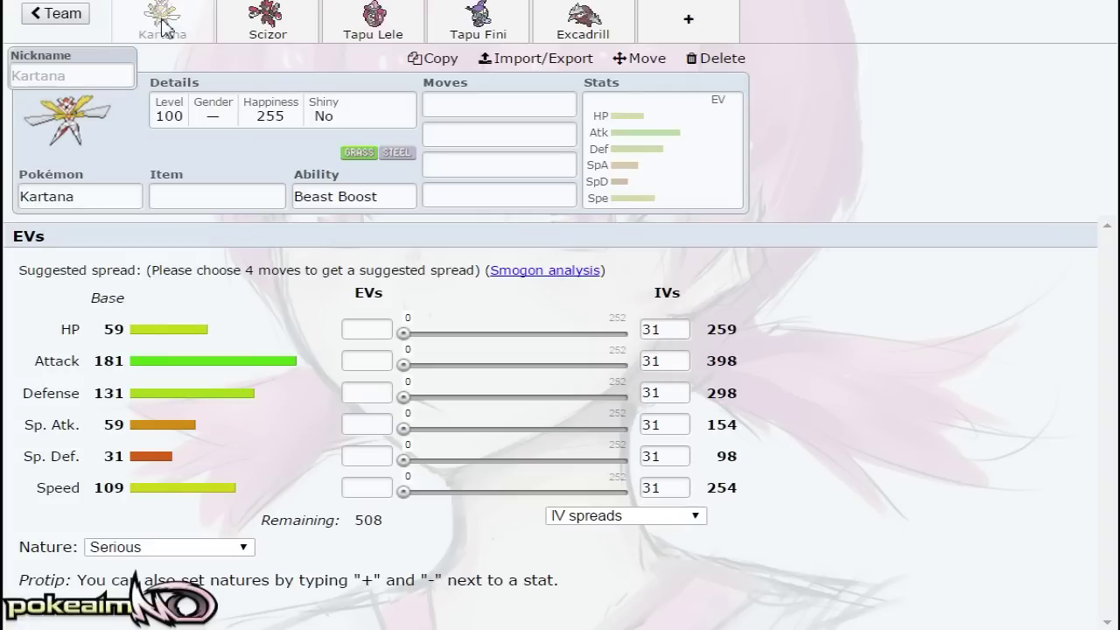
click(220, 22)
click(185, 21)
click(267, 17)
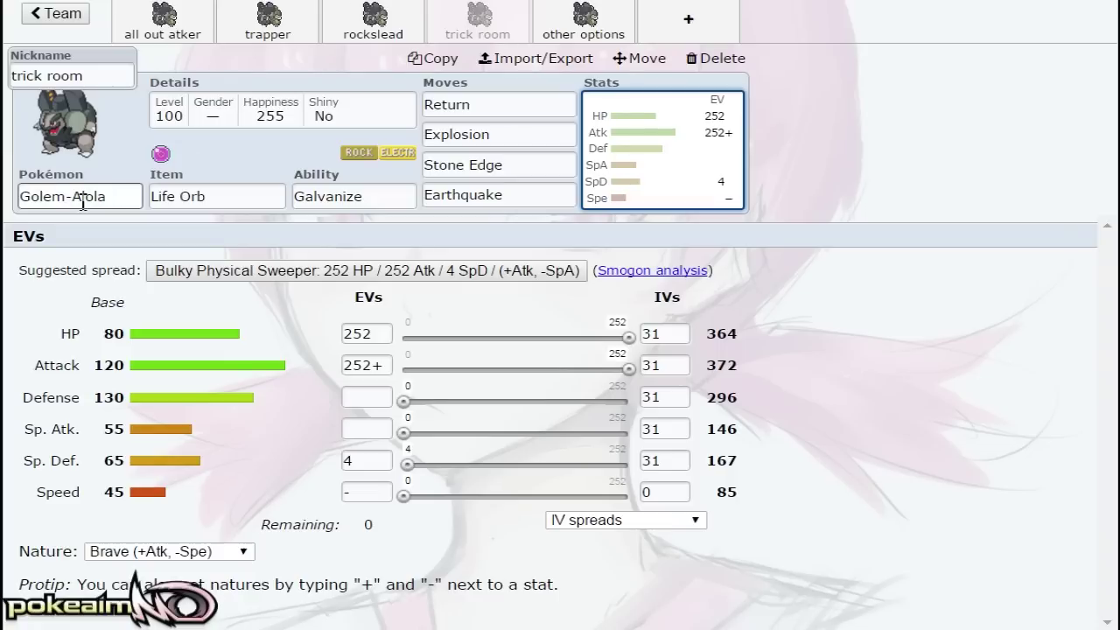
Open the Golem-Alola other options set and examine its Fire Blast move
click(587, 12)
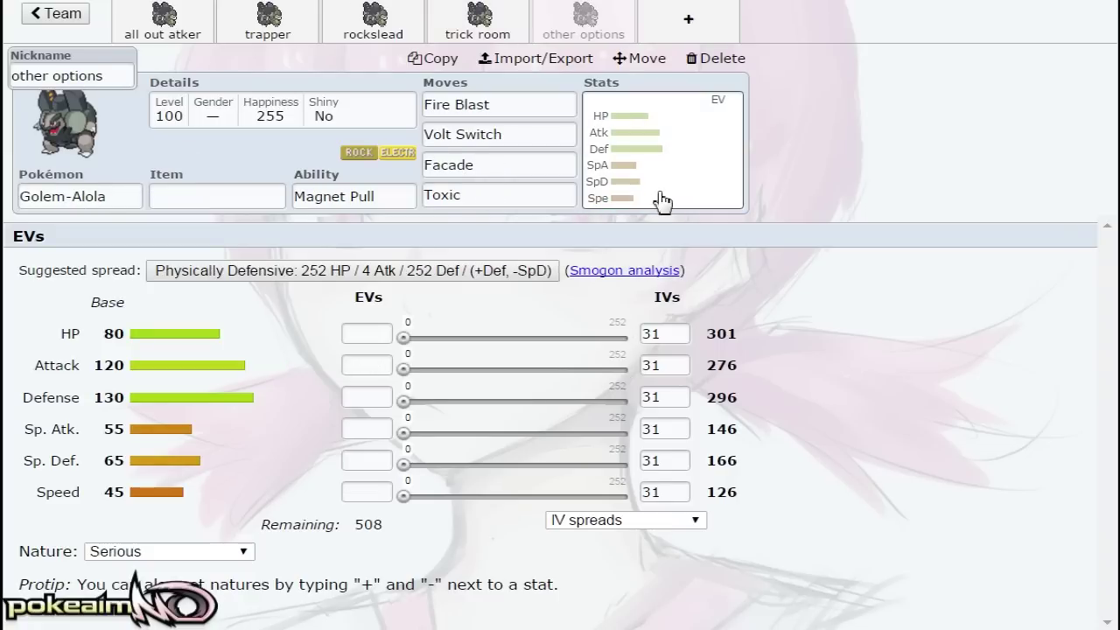
double_click(542, 104)
click(707, 145)
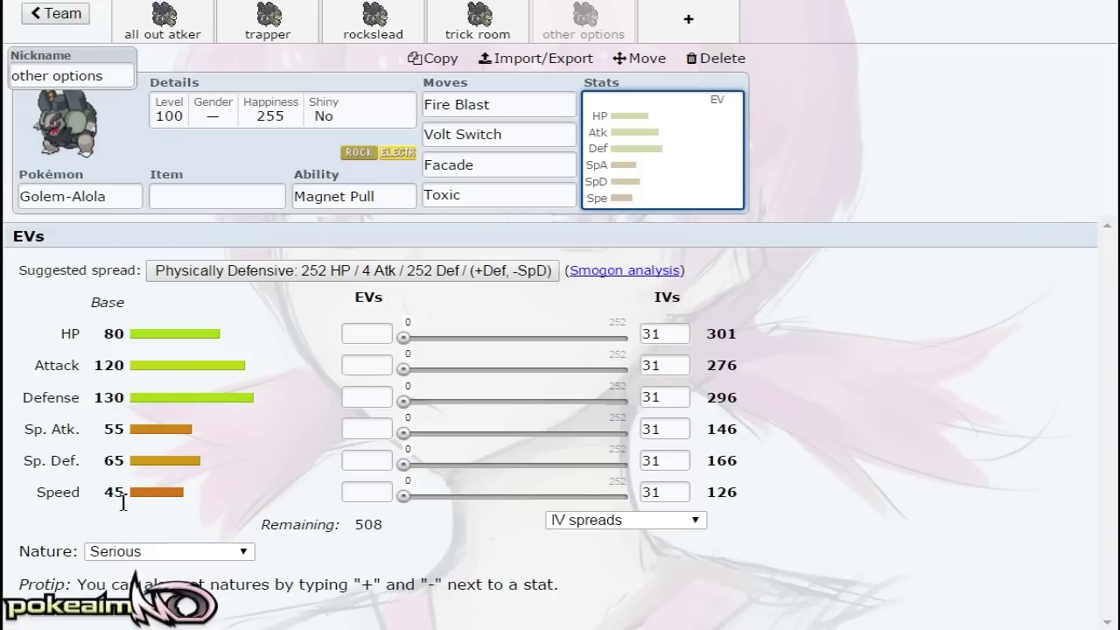
Set the other options nature to Naive (+Spe, -SpD) and check Life Orb Fire Blast damage against Ferrothorn in the damage calculator
click(175, 549)
key(n)
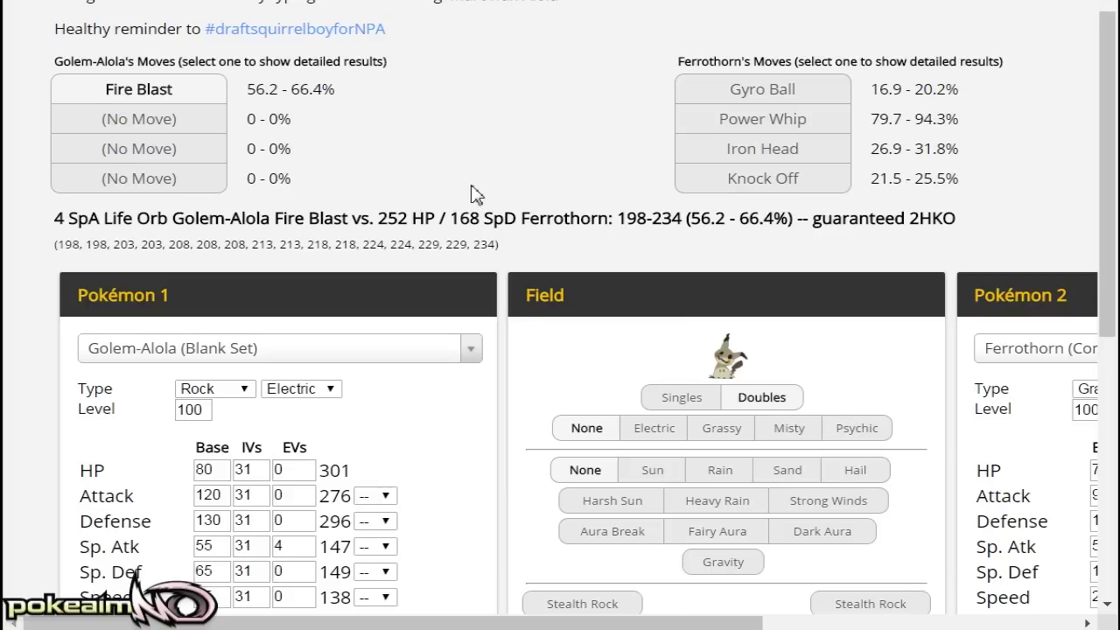
scroll(476, 200, up, 2)
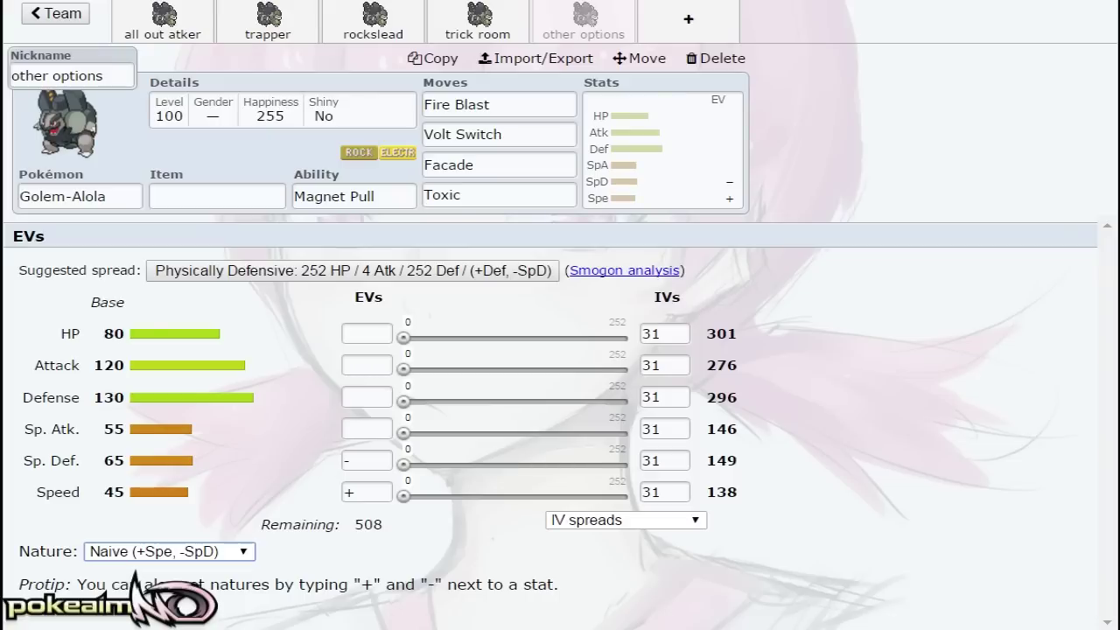
Examine the Volt Switch move in the other options set
click(527, 134)
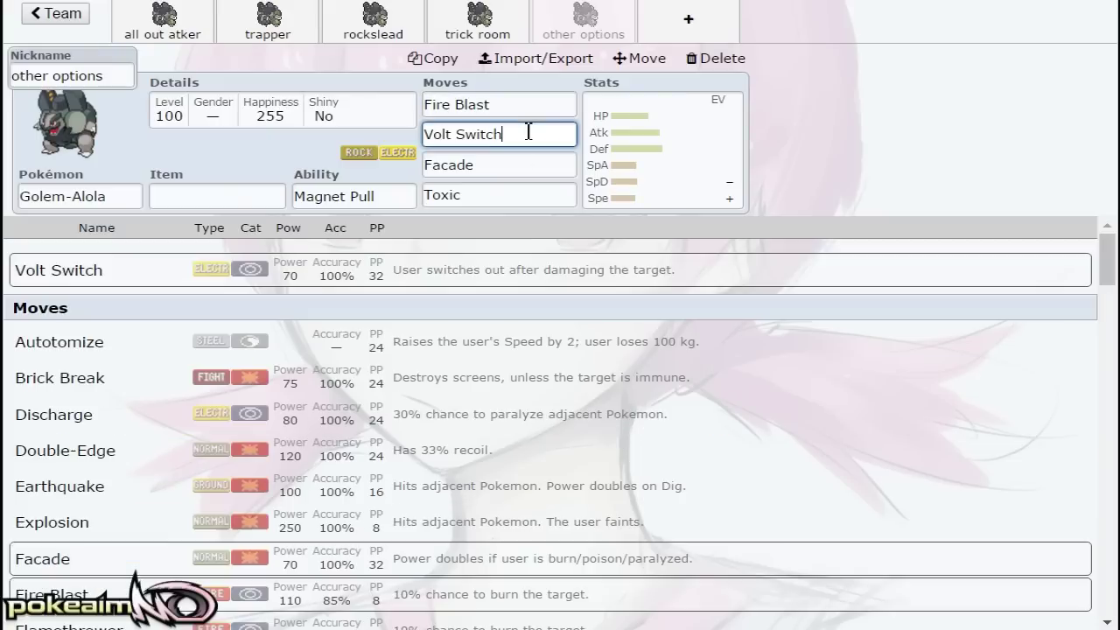
click(669, 149)
click(525, 132)
click(656, 148)
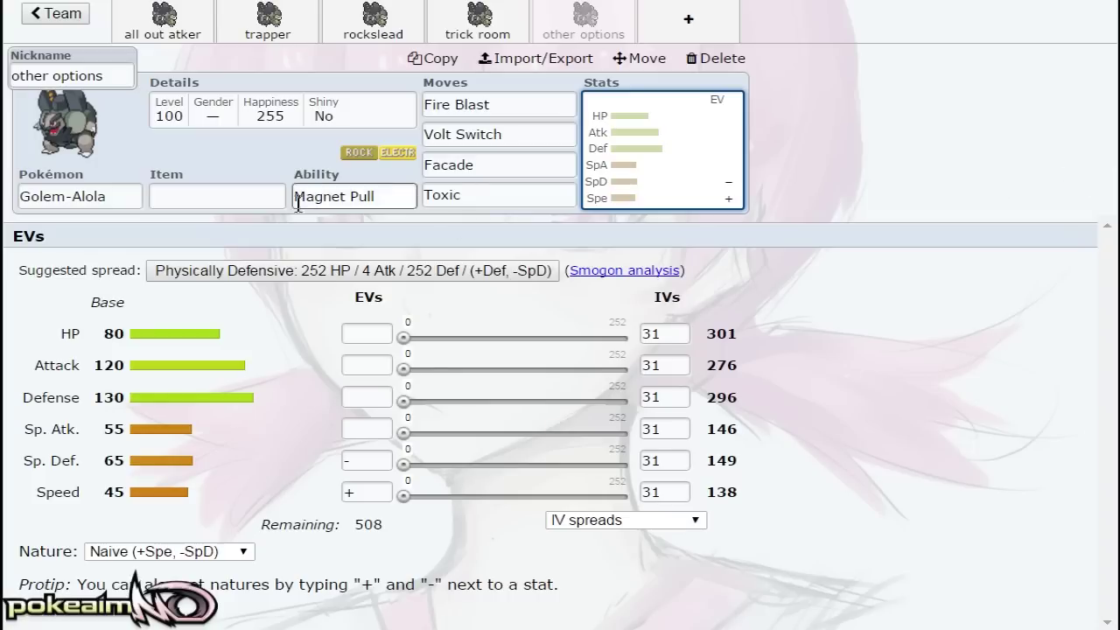
Examine the Facade and Toxic moves in the other options set
click(499, 167)
click(599, 181)
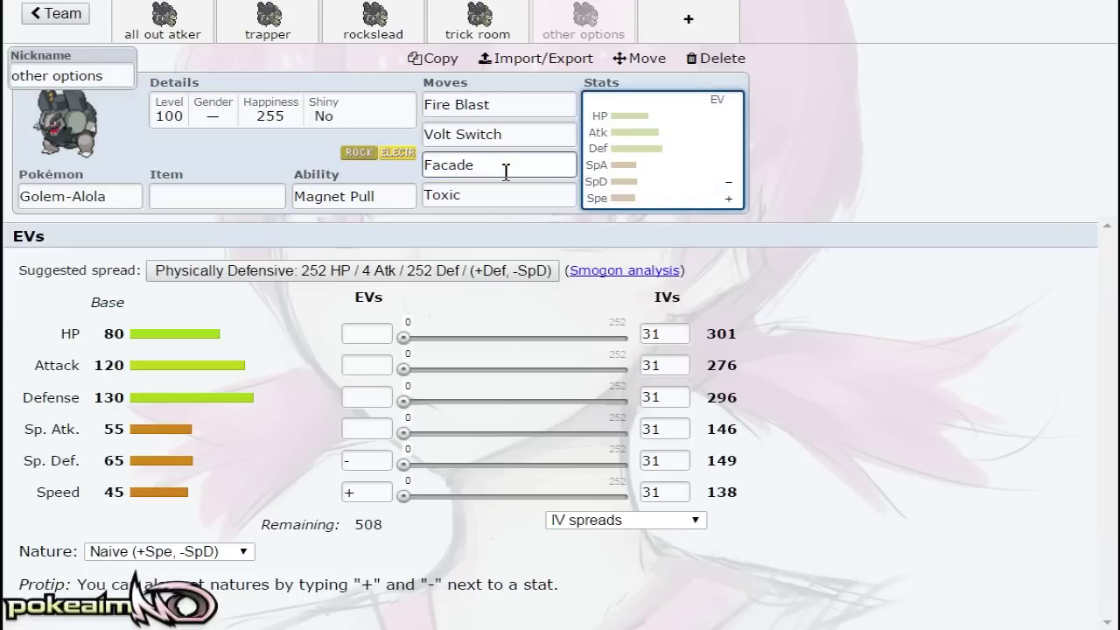
click(503, 167)
click(626, 170)
click(544, 172)
click(645, 170)
click(541, 175)
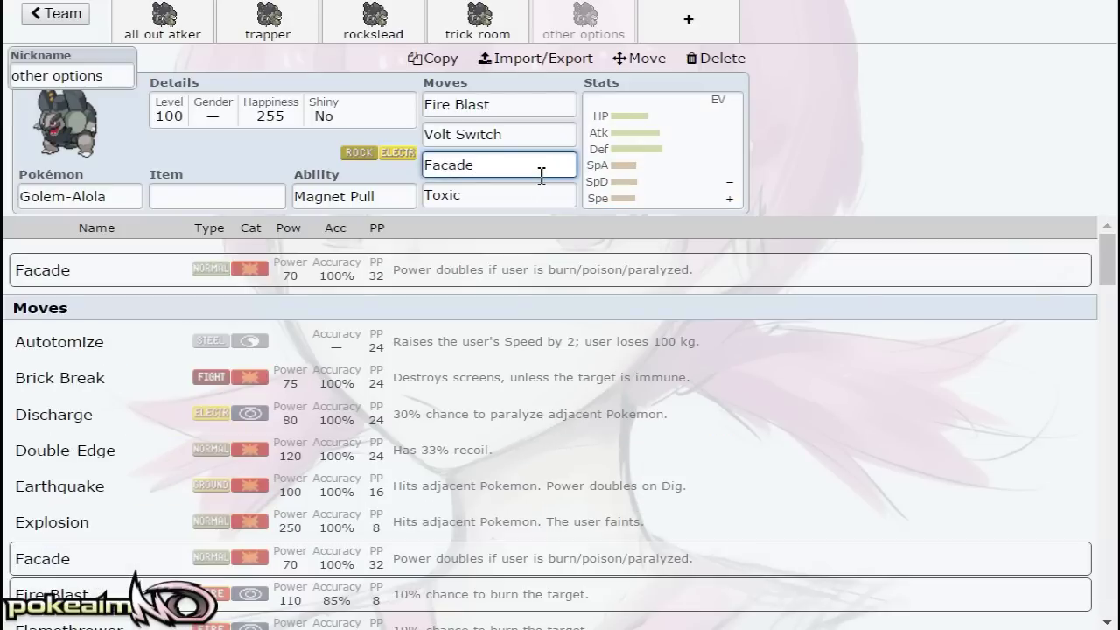
click(665, 160)
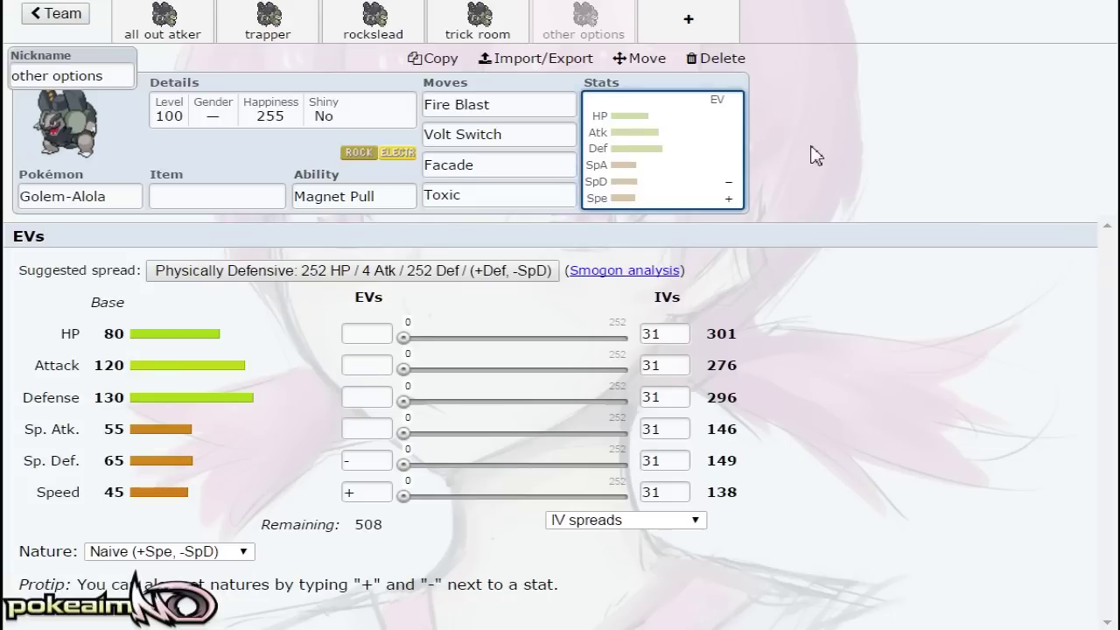
click(528, 163)
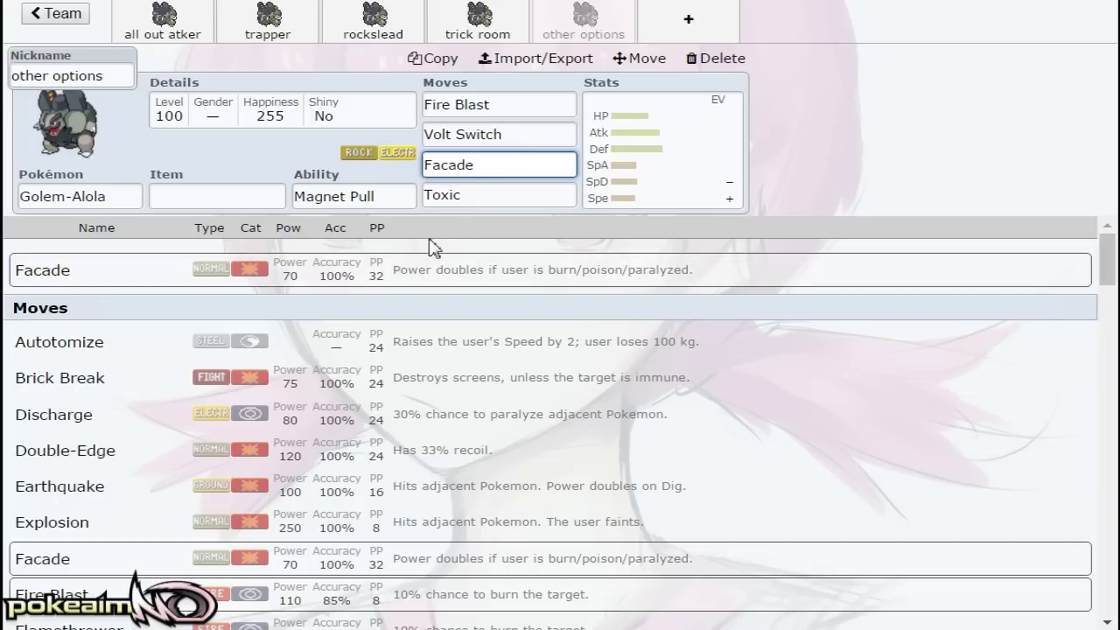
click(647, 126)
click(553, 195)
click(646, 187)
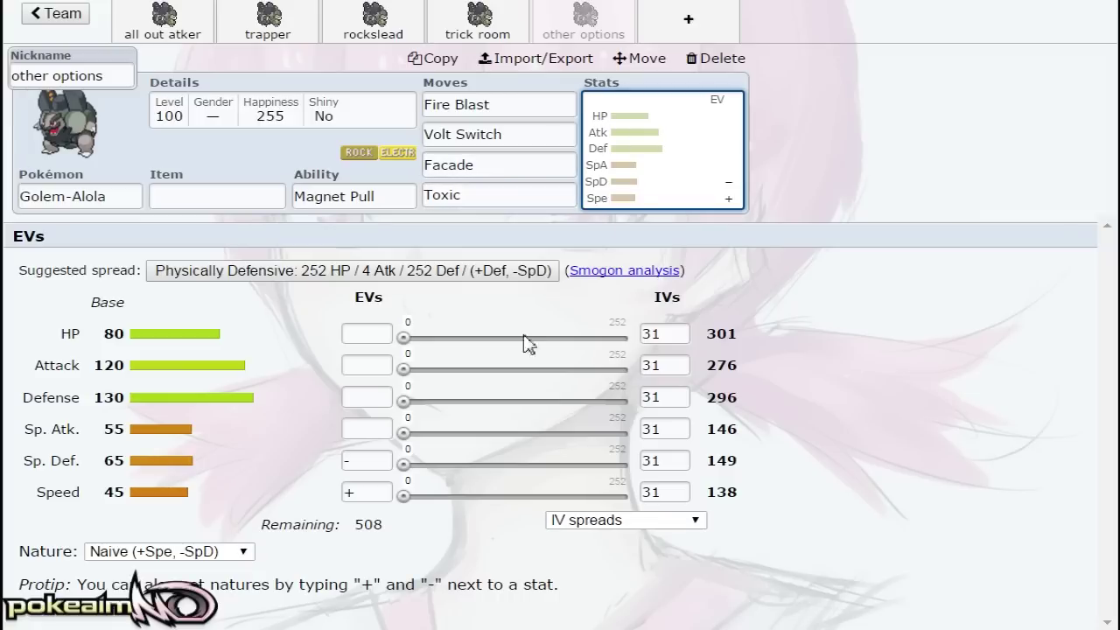
Give the other options set 252 Speed and 252 Attack EVs with a Jolly (+Spe, -SpA) nature
drag(403, 495, 929, 482)
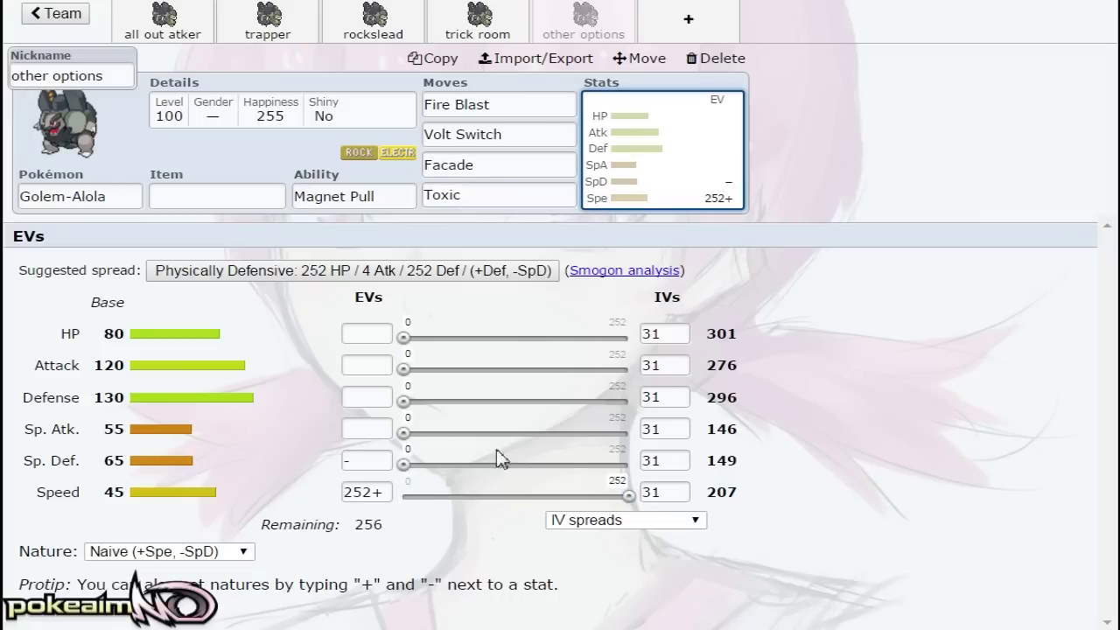
click(166, 553)
key(j)
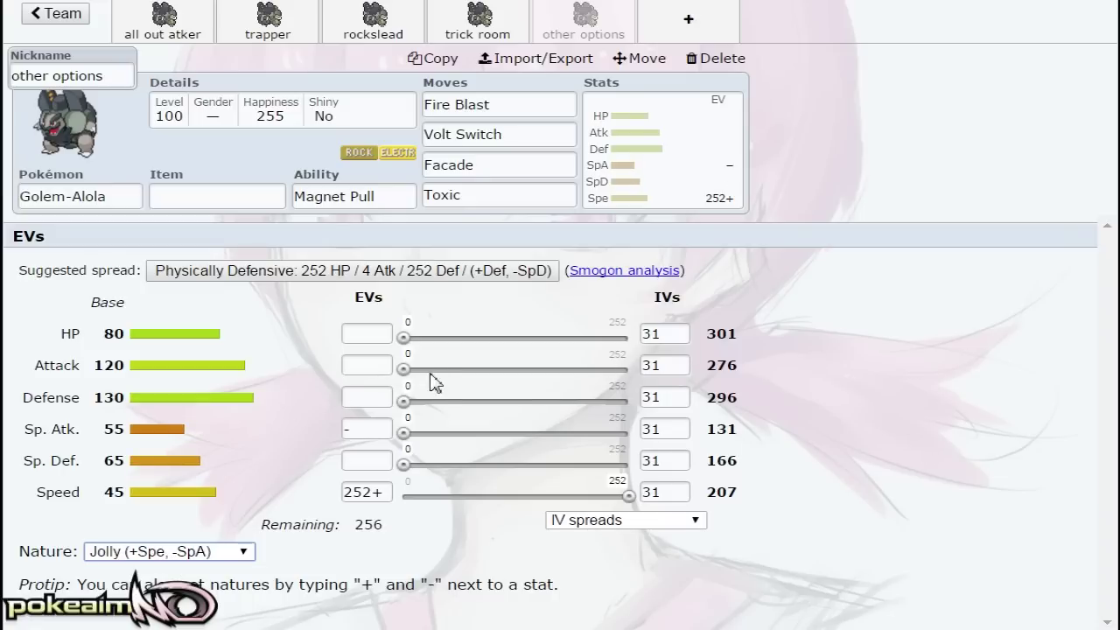
drag(405, 368, 830, 365)
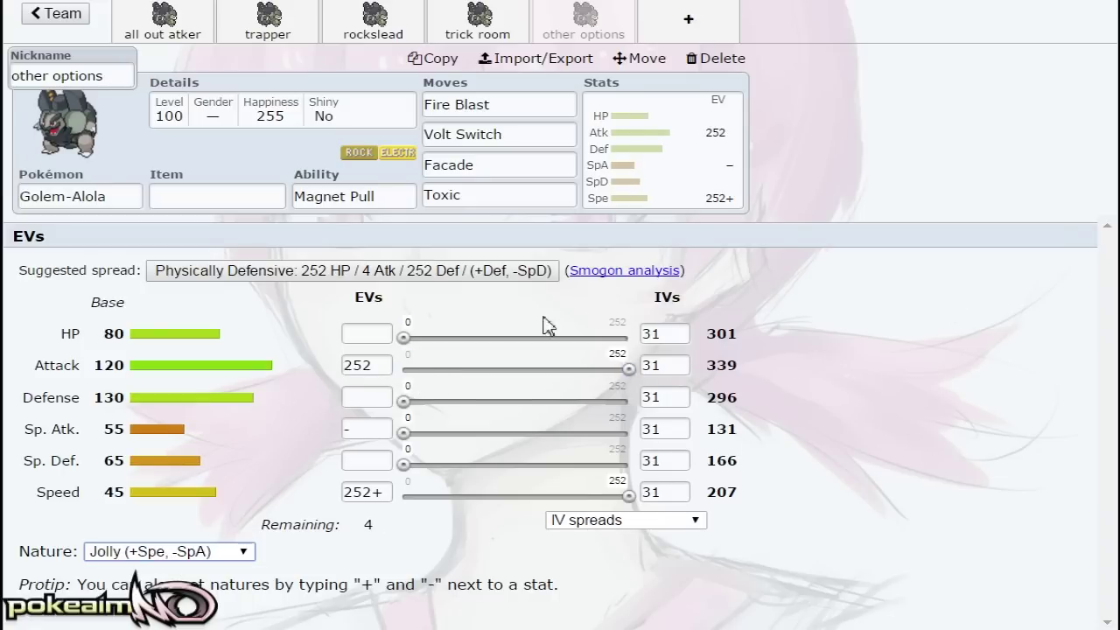
Compare the trick room set's spread with that of the other options set
click(480, 22)
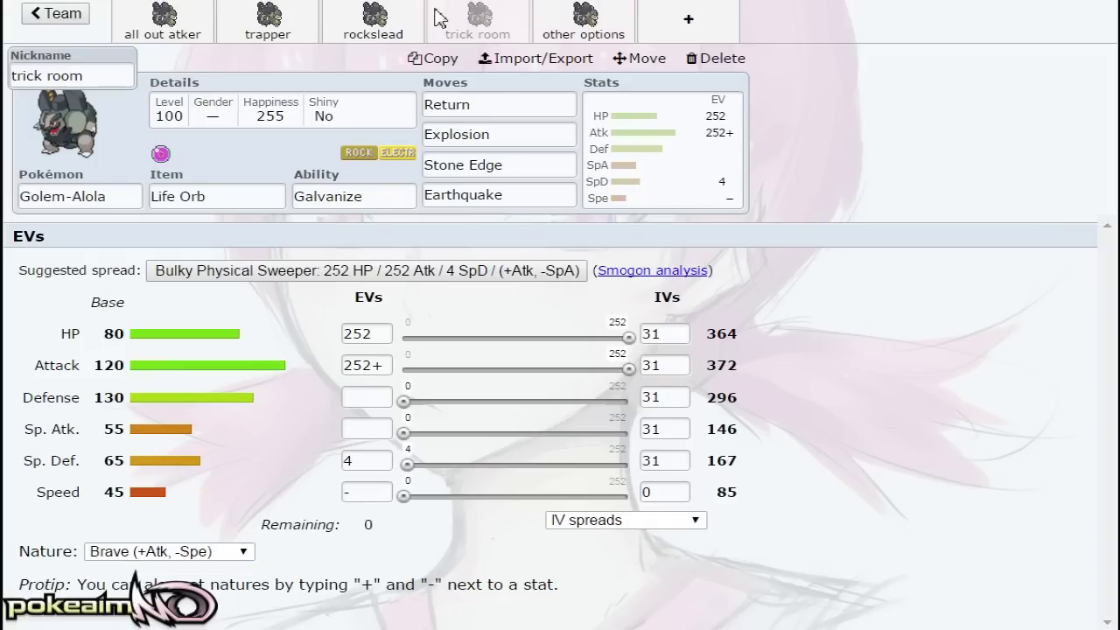
click(616, 17)
click(507, 30)
click(560, 26)
click(521, 29)
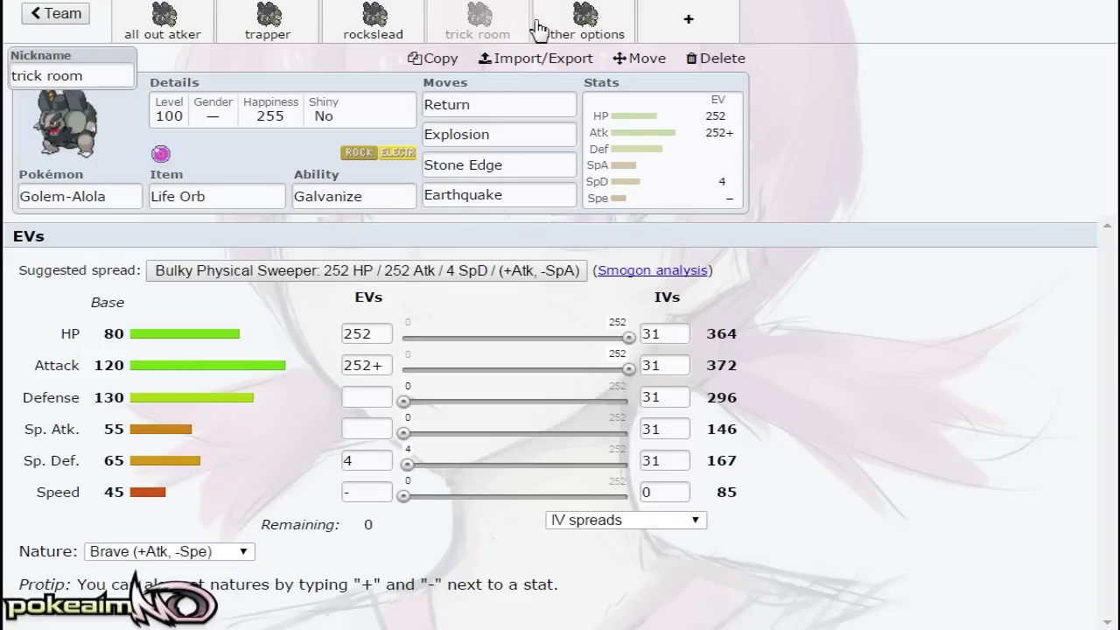
click(593, 33)
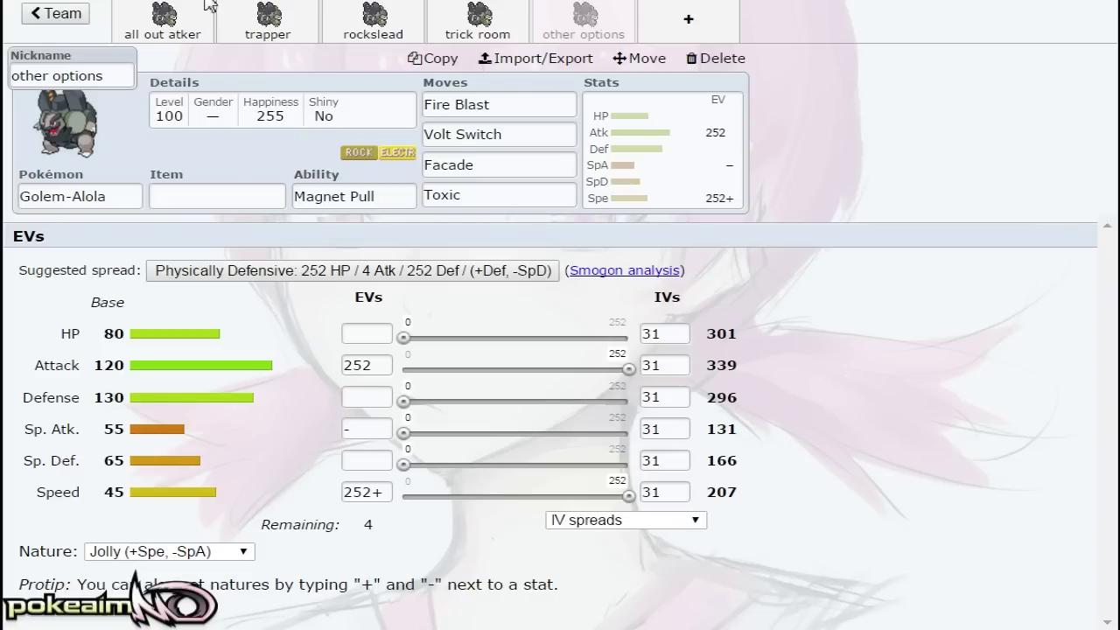
Open the trapper set and review its Magnet Pull ability and EV spread
click(260, 23)
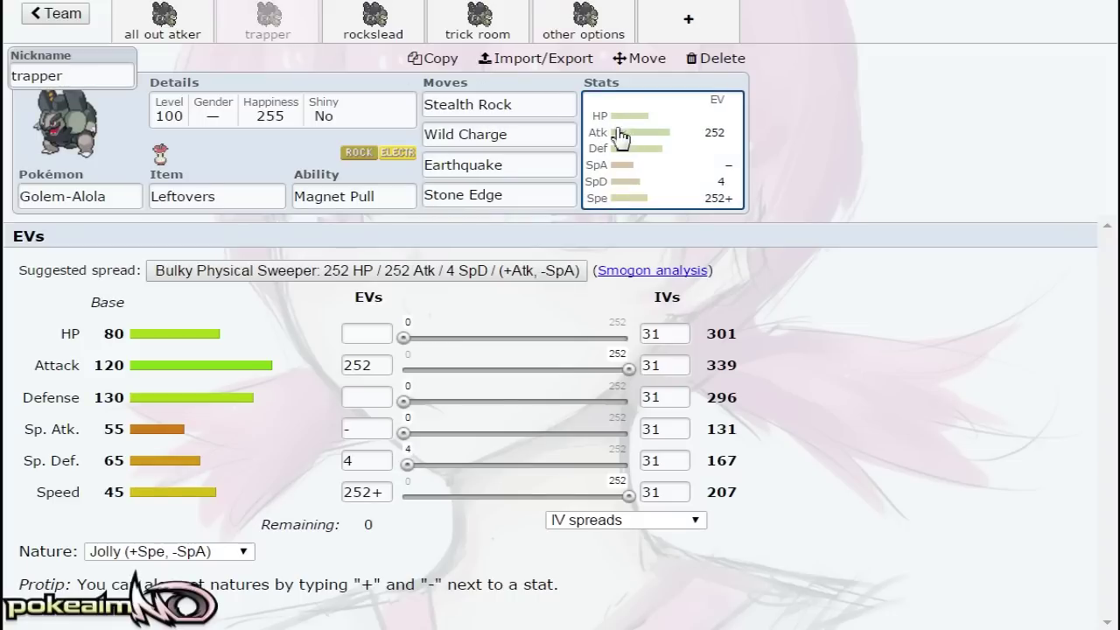
click(333, 201)
click(634, 144)
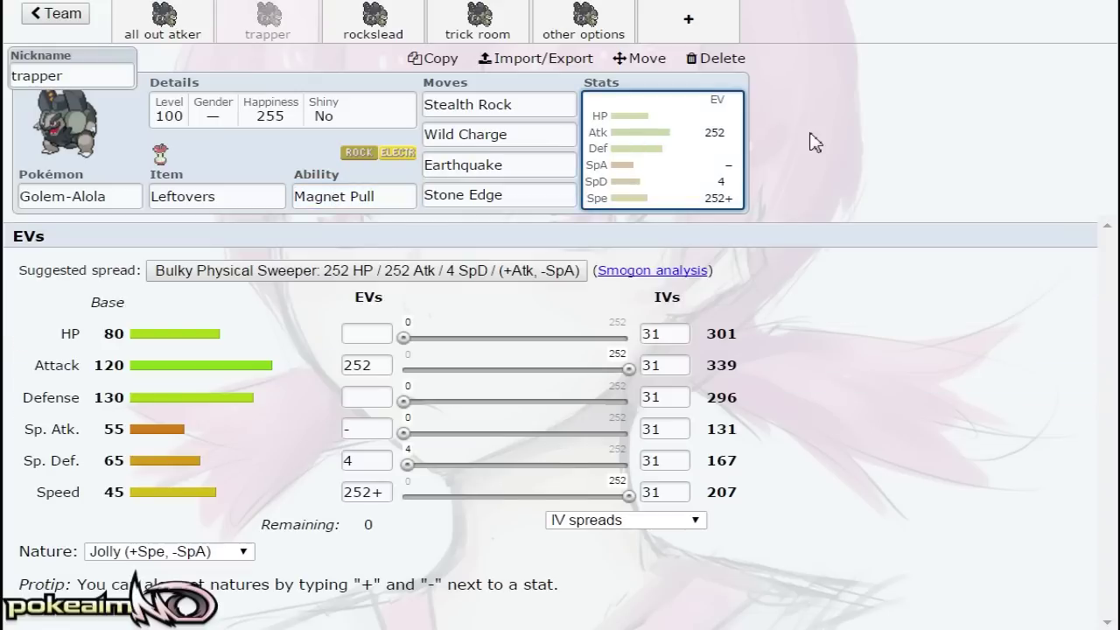